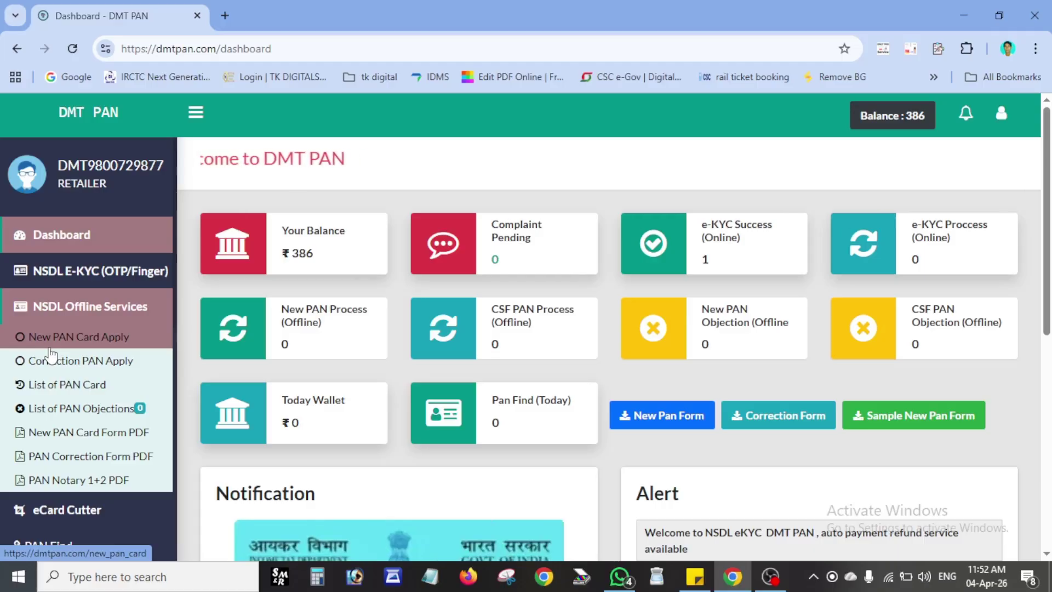
Step: Open the offline New PAN Card application form and set the category of applicant to Individual
click(82, 338)
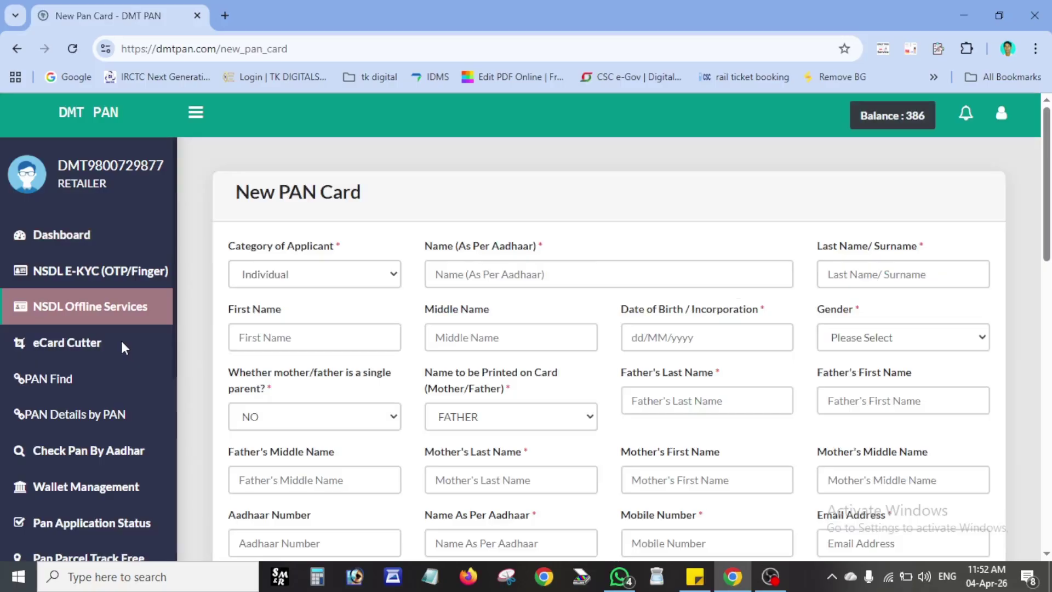
click(320, 279)
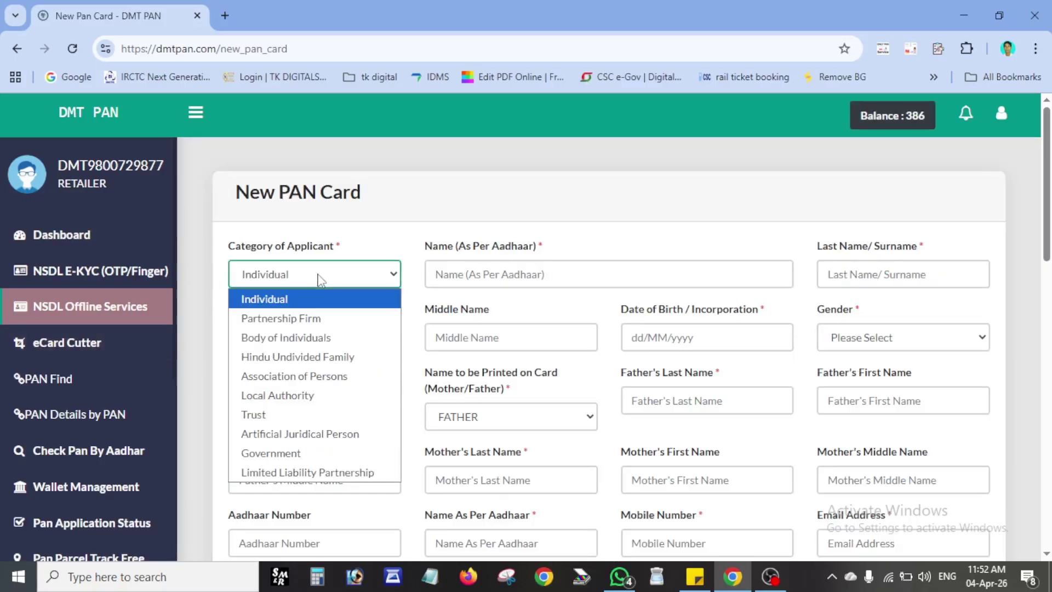
click(296, 299)
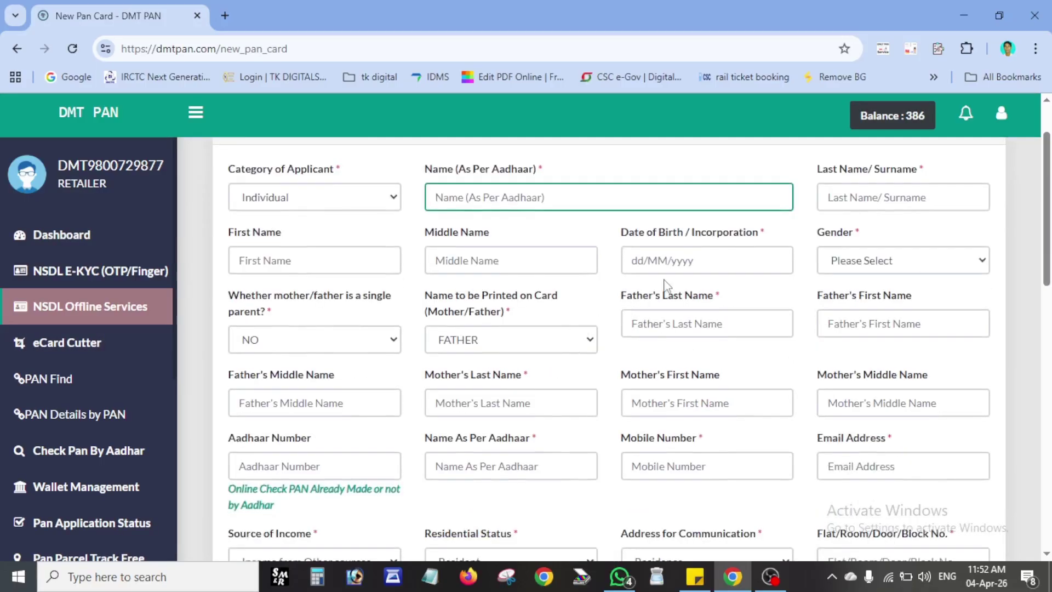
Step: Set the applicant's gender to Male
scroll(444, 271, up, 2)
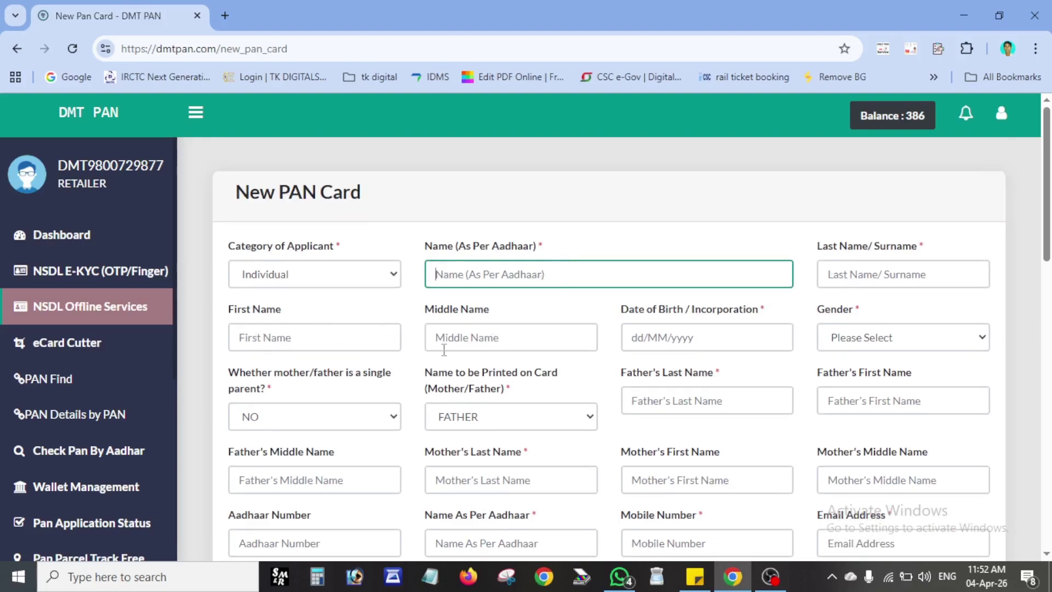
scroll(559, 367, down, 1)
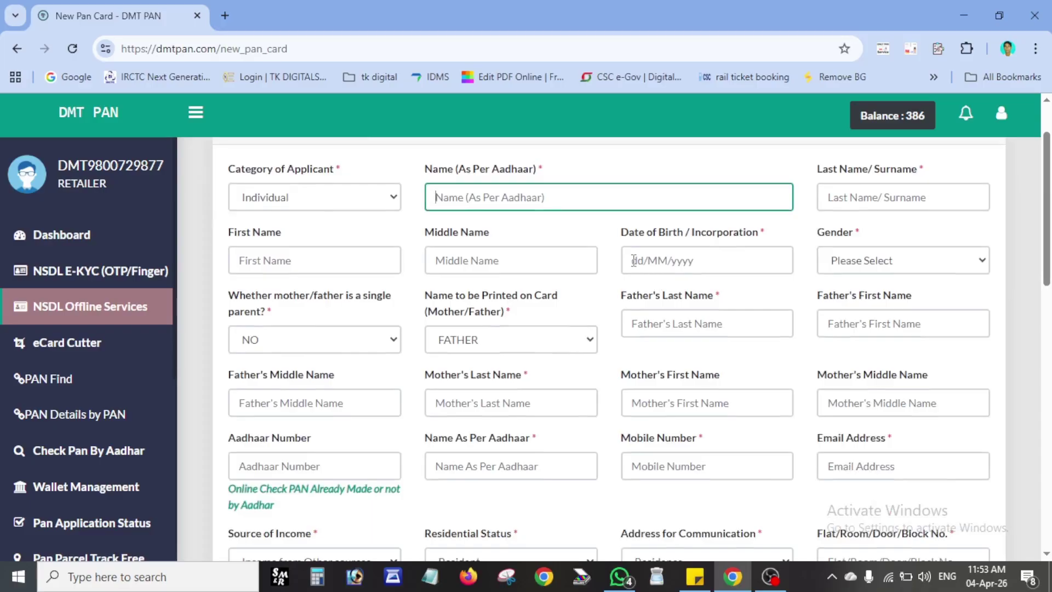
click(841, 262)
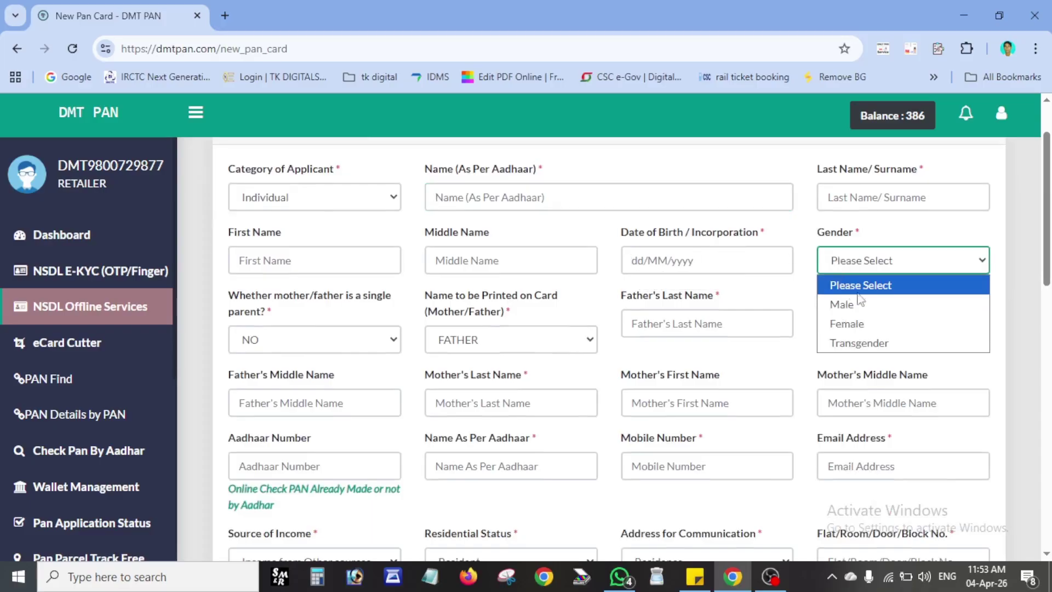
click(855, 304)
Step: Set the single-parent question to NO and the parent's name to be printed on the card to FATHER
scroll(526, 252, down, 2)
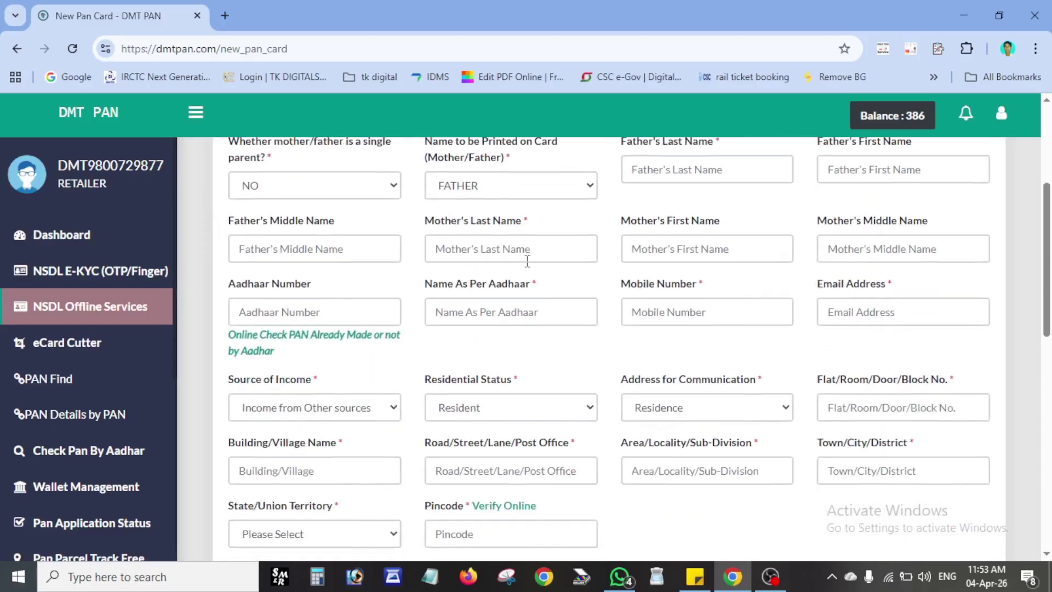
scroll(402, 265, up, 1)
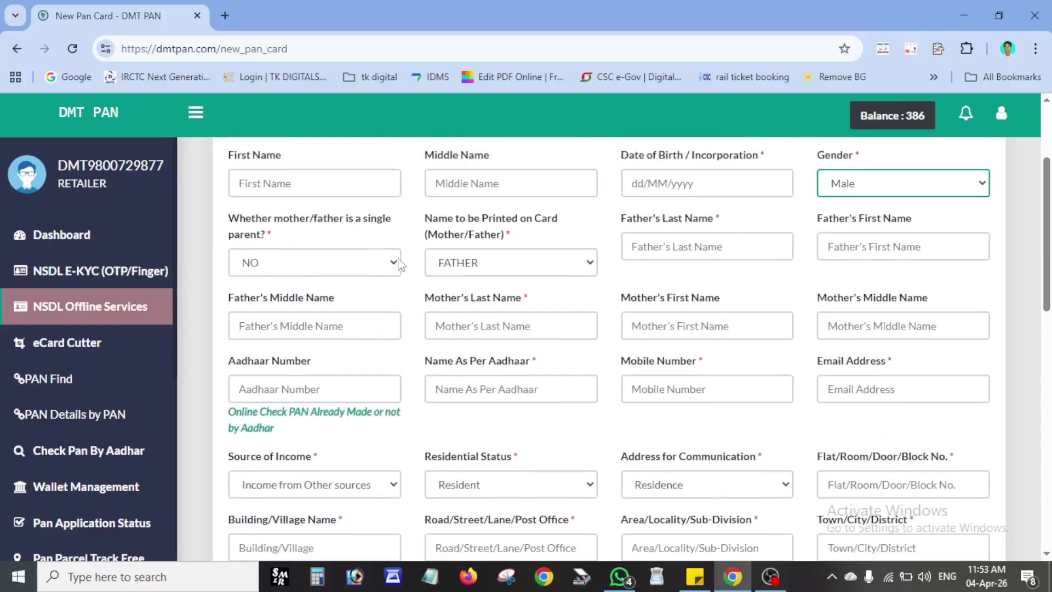
click(301, 268)
click(315, 287)
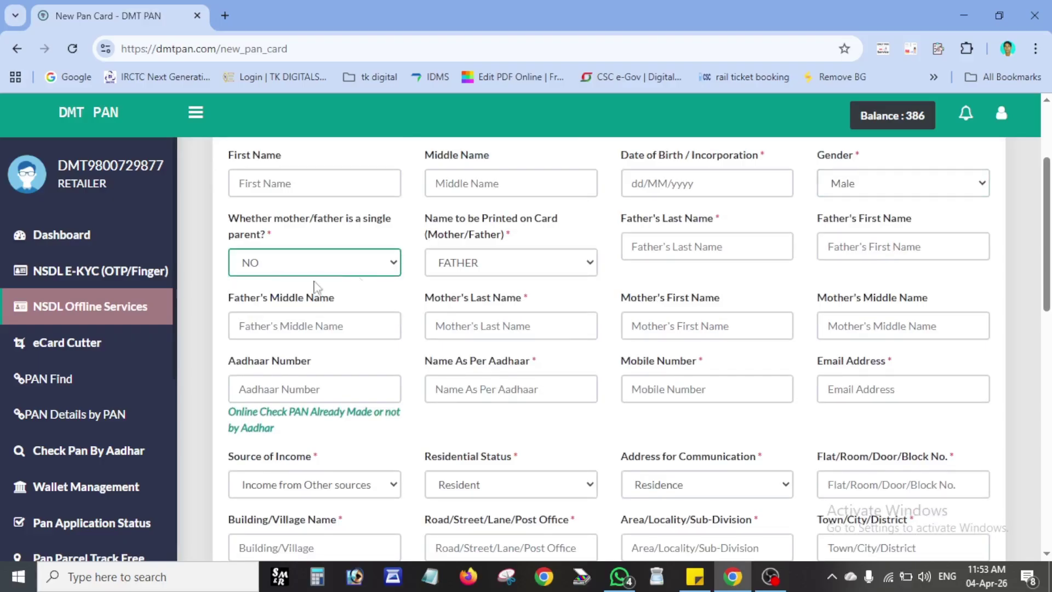
click(467, 271)
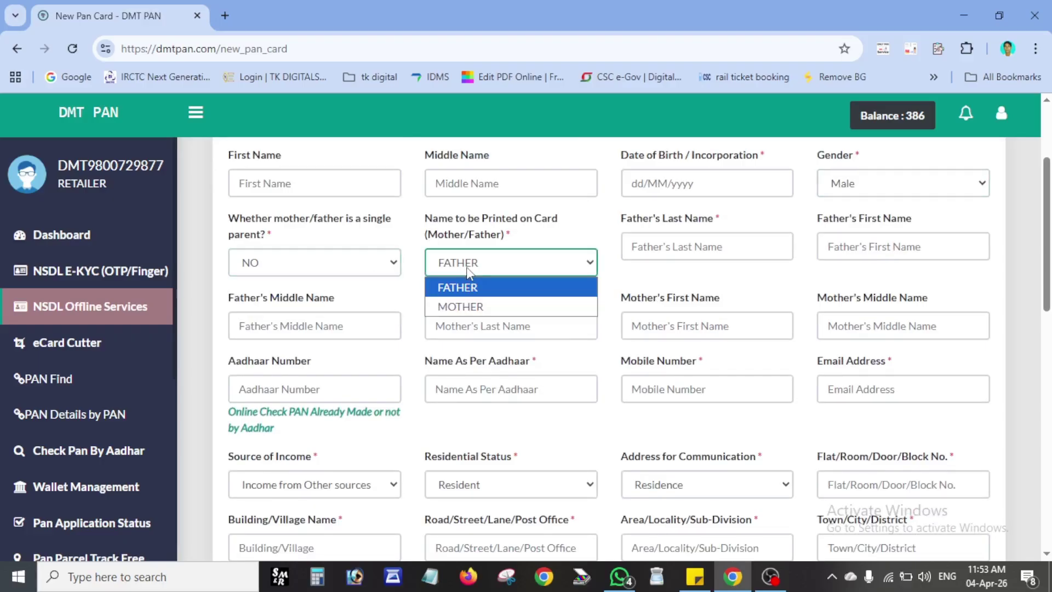
click(458, 290)
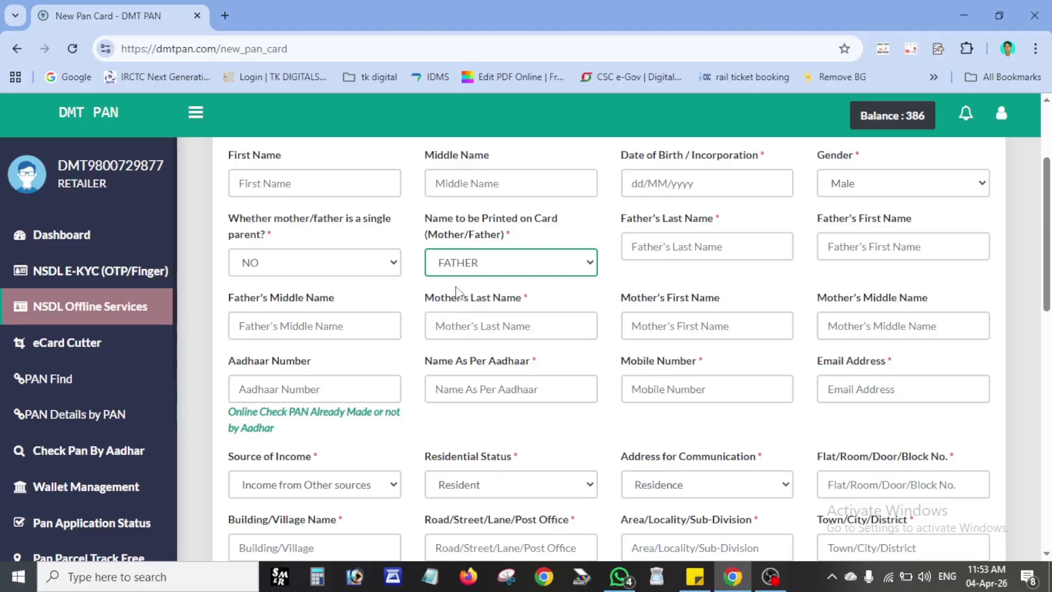
click(476, 265)
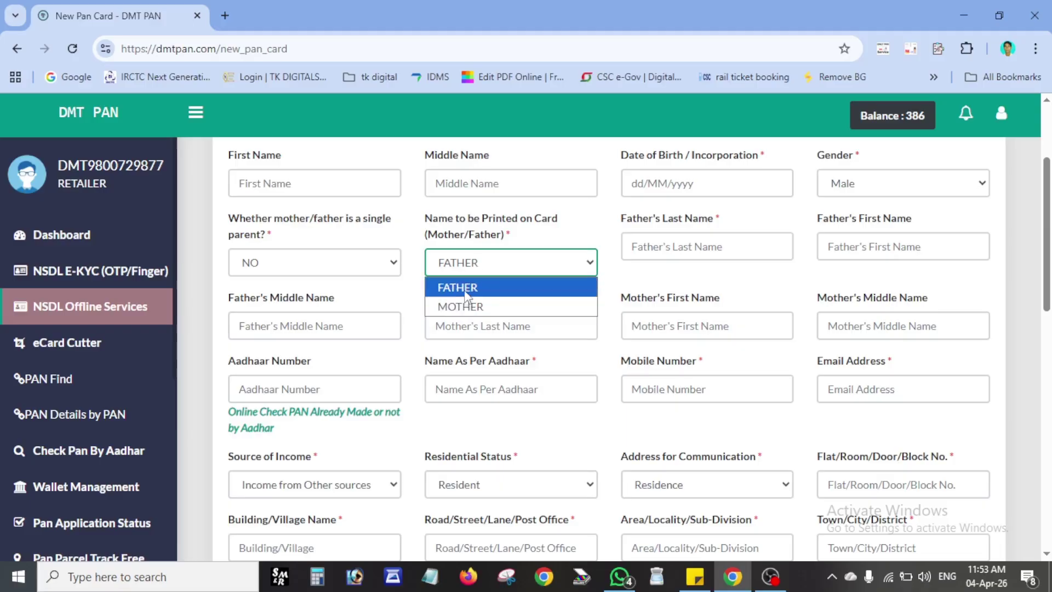
click(465, 288)
Step: Examine the last, first and middle name fields for the father and the mother
scroll(620, 301, up, 2)
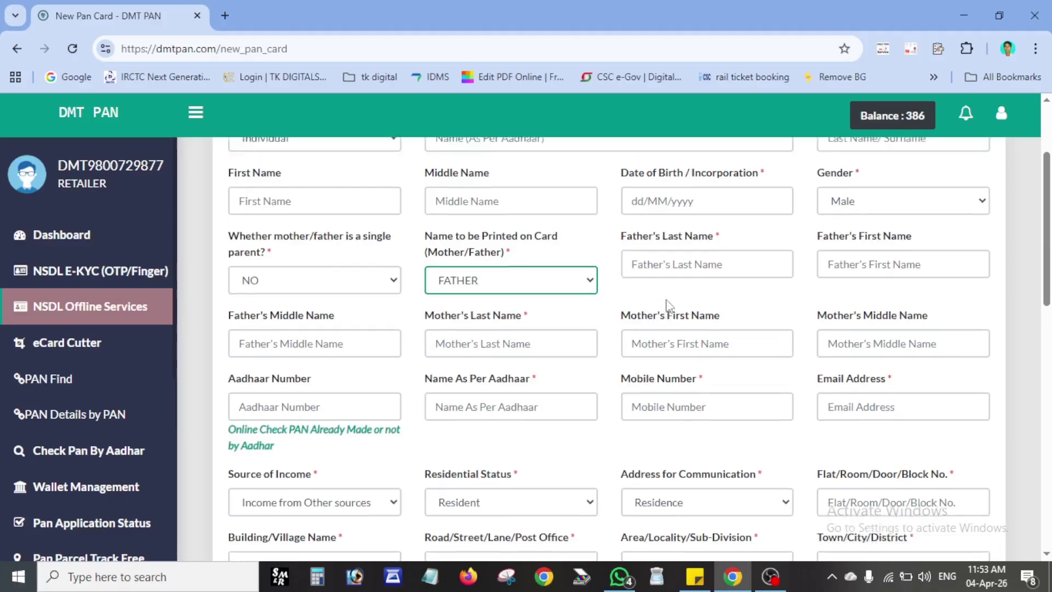
click(661, 322)
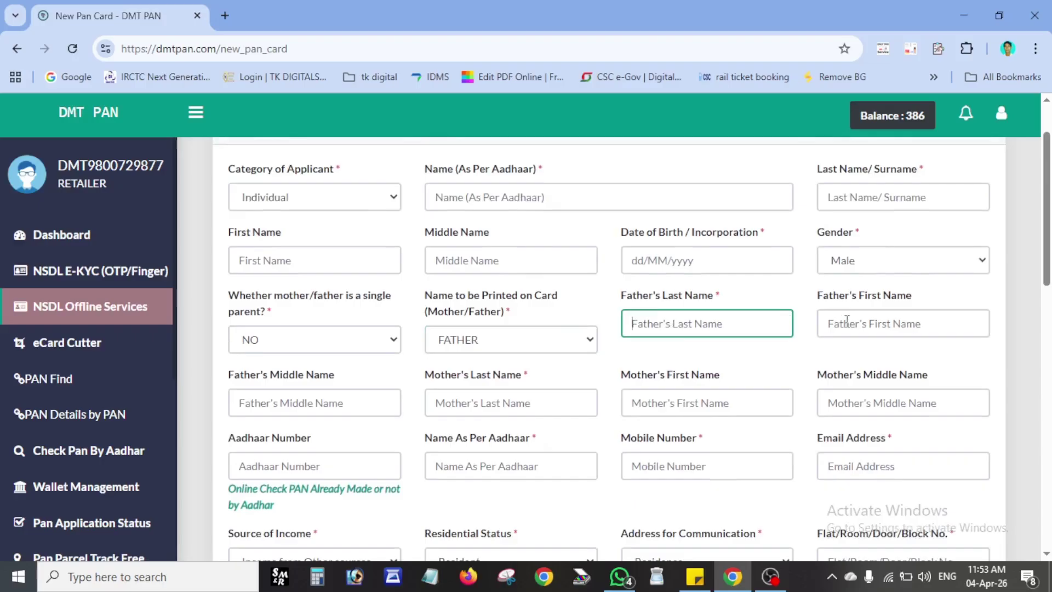
click(847, 321)
click(290, 402)
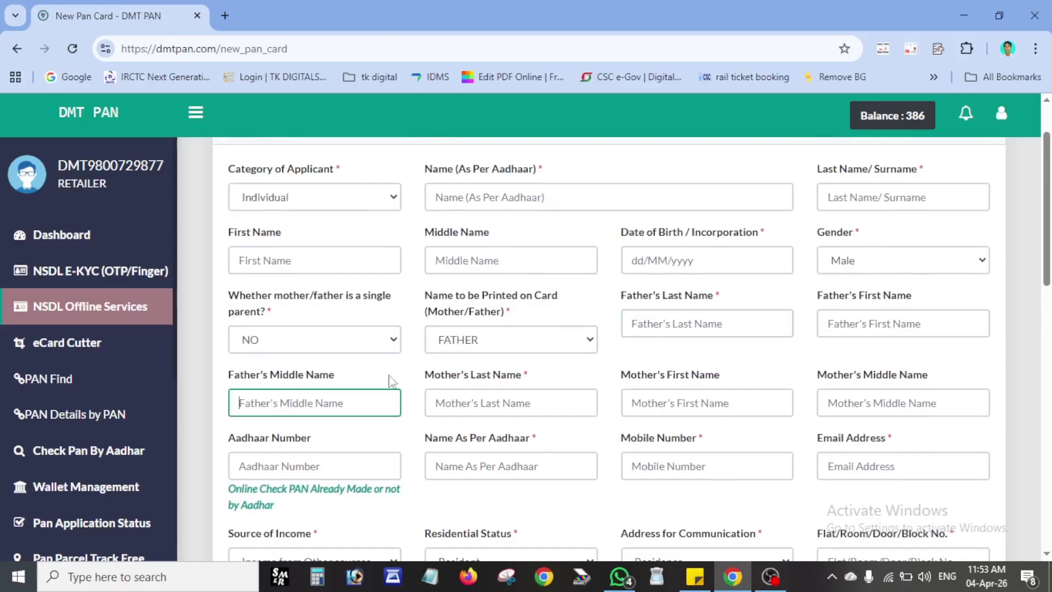
click(723, 363)
click(668, 329)
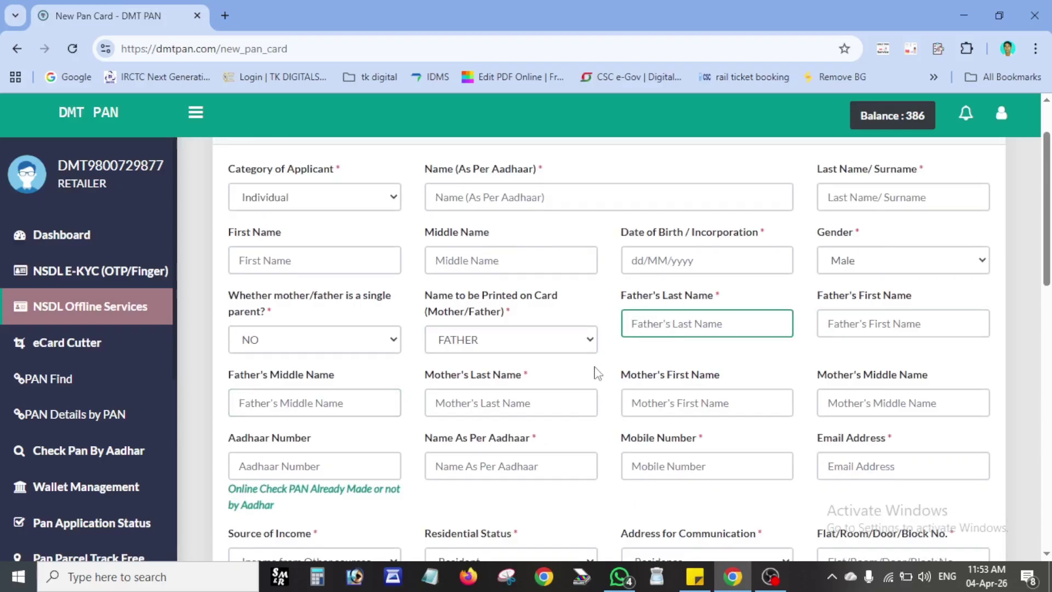
scroll(594, 371, down, 2)
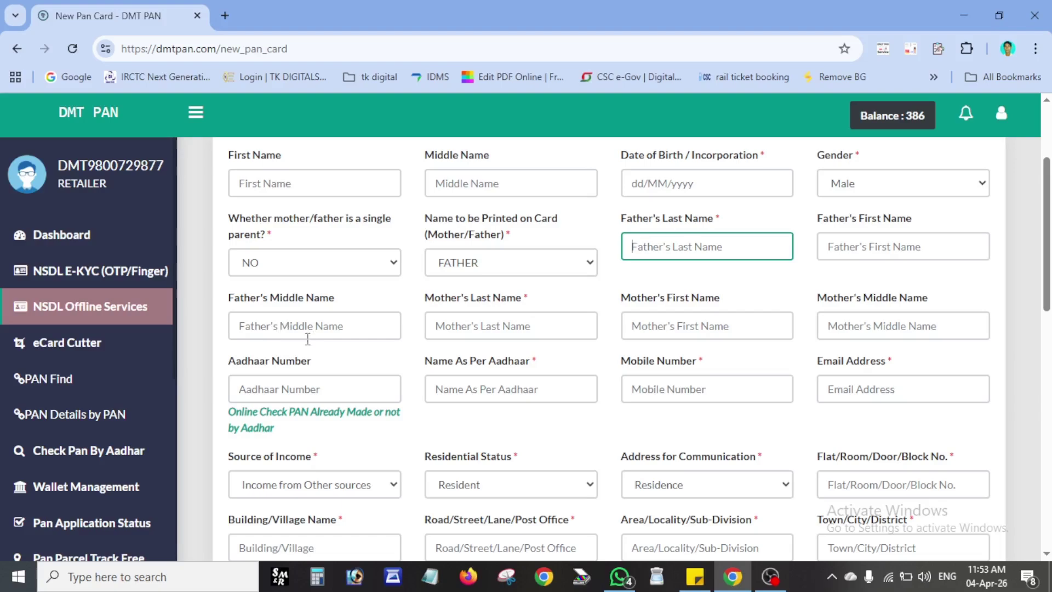
click(466, 323)
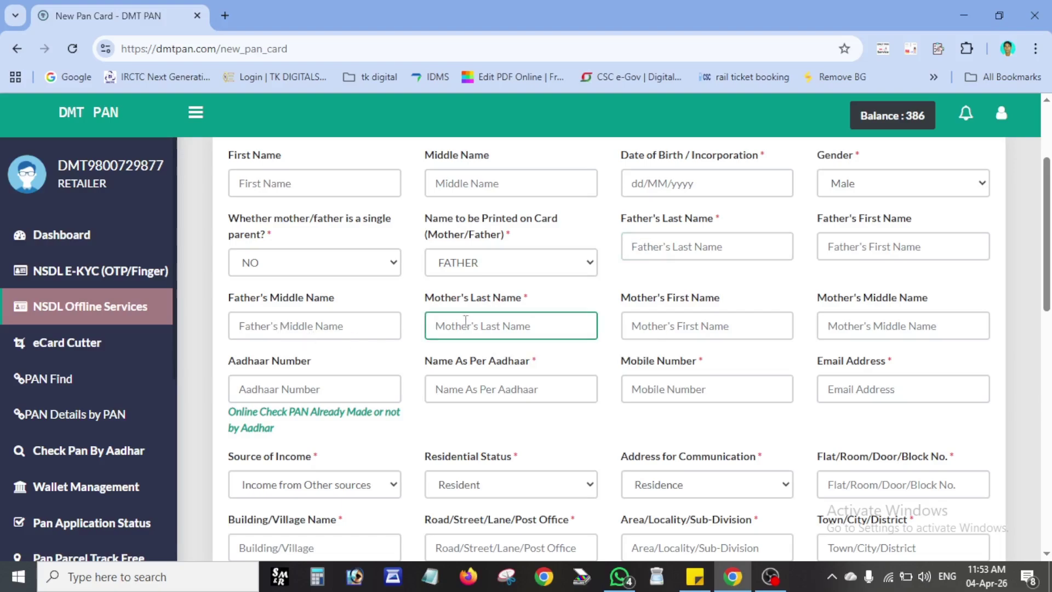
click(704, 322)
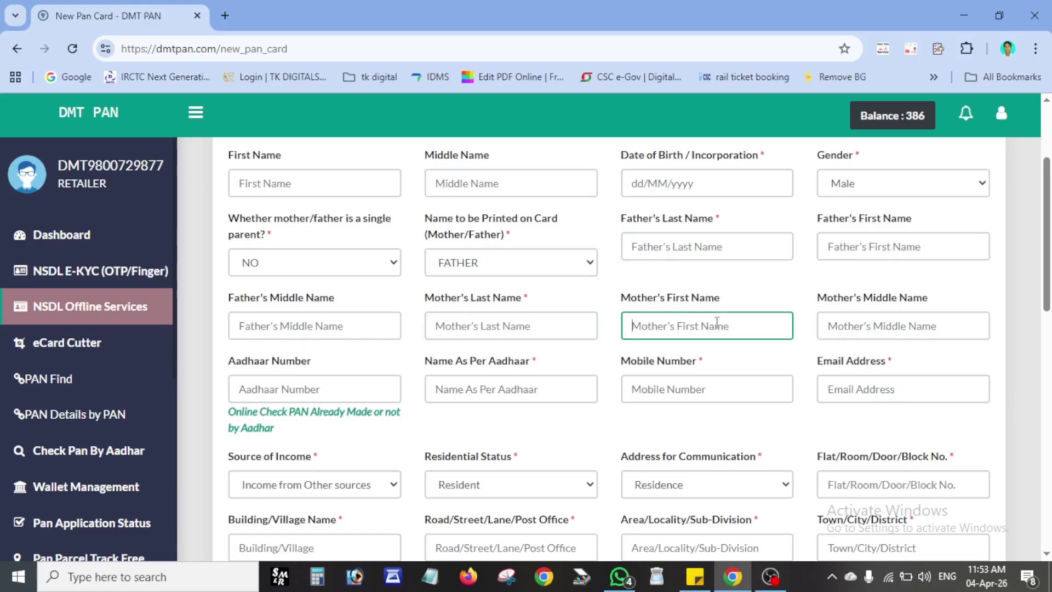
click(850, 322)
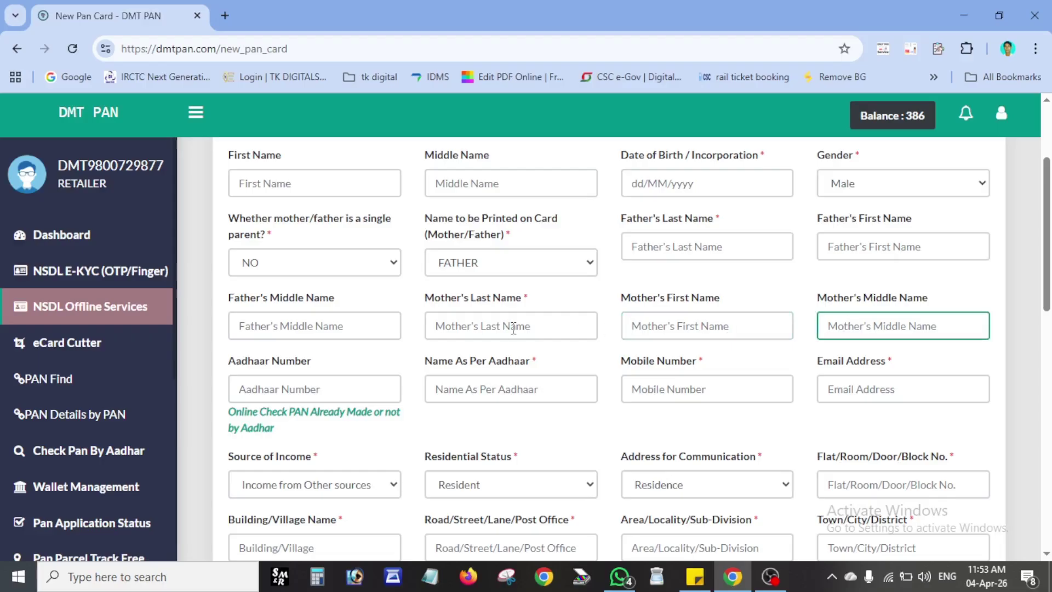
click(480, 323)
Step: Examine the Aadhaar number, name as per Aadhaar, mobile number and email address fields
scroll(498, 337, down, 3)
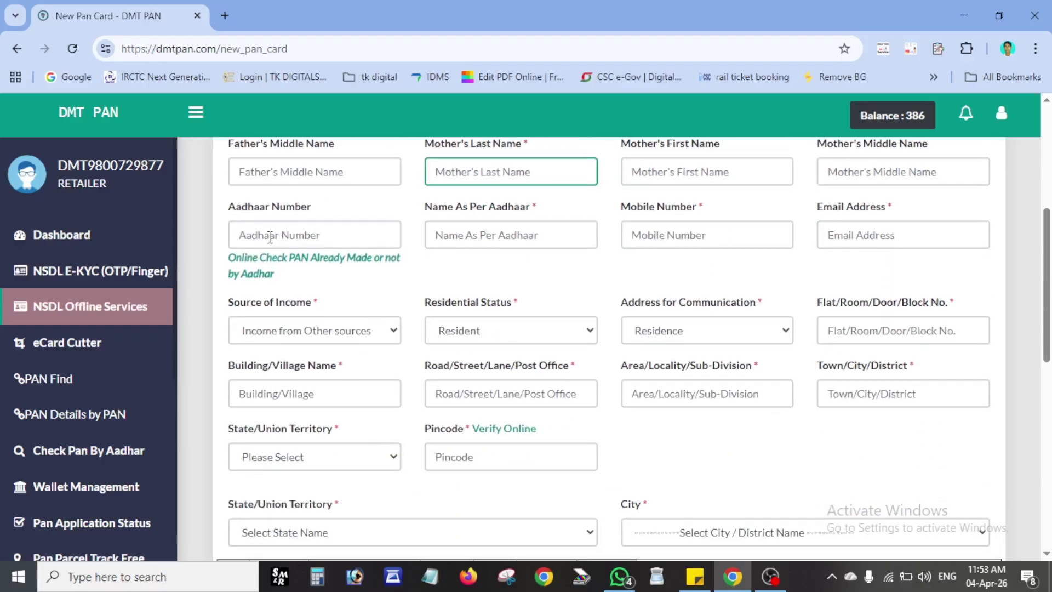
click(267, 234)
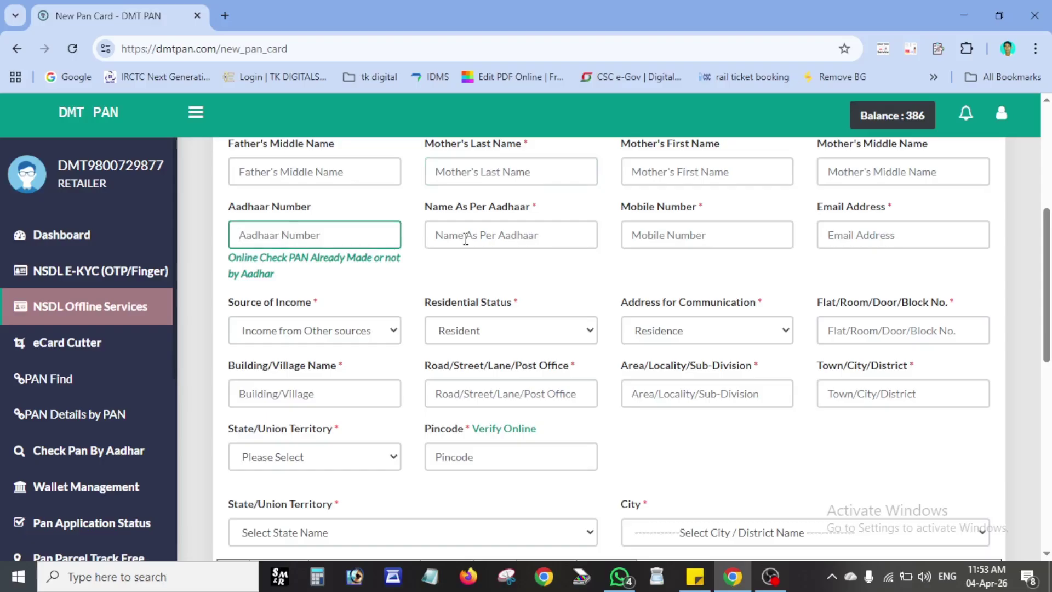
click(495, 239)
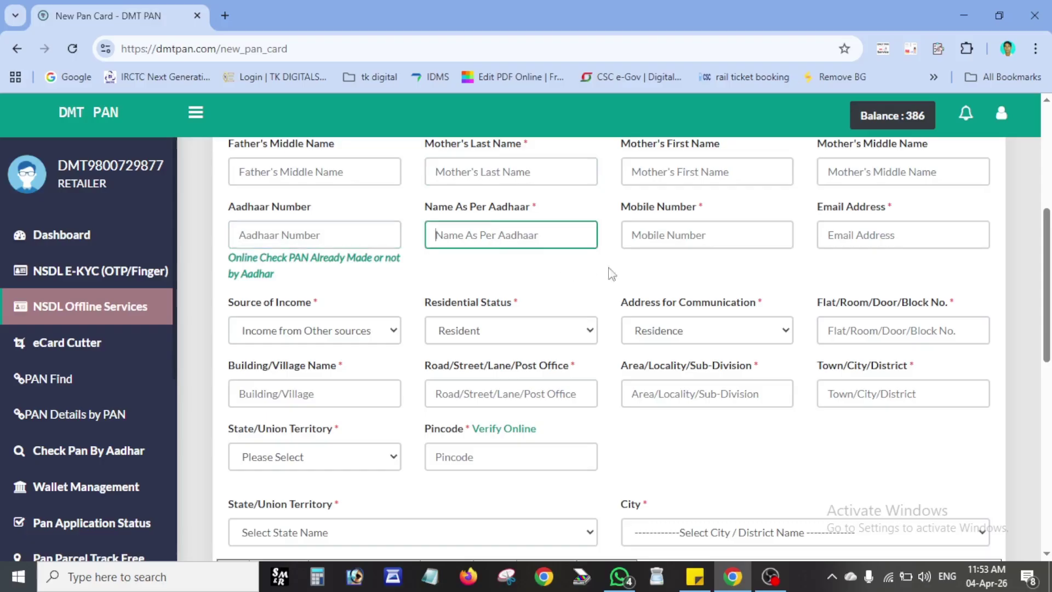
click(685, 242)
click(839, 241)
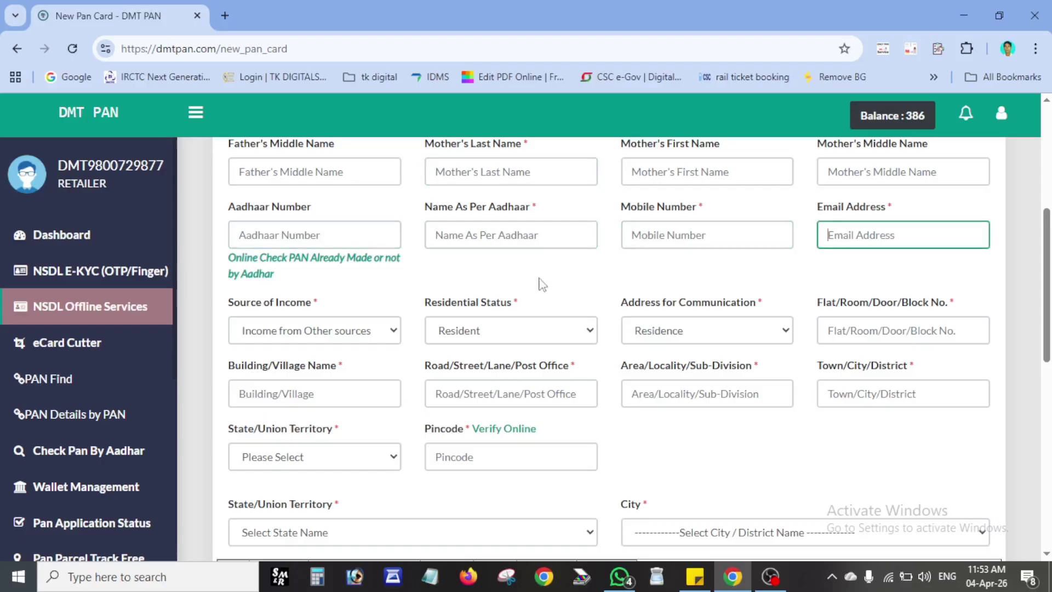
Step: Set the source of income to Income from Other sources and the address for communication to Residence
scroll(440, 335, down, 1)
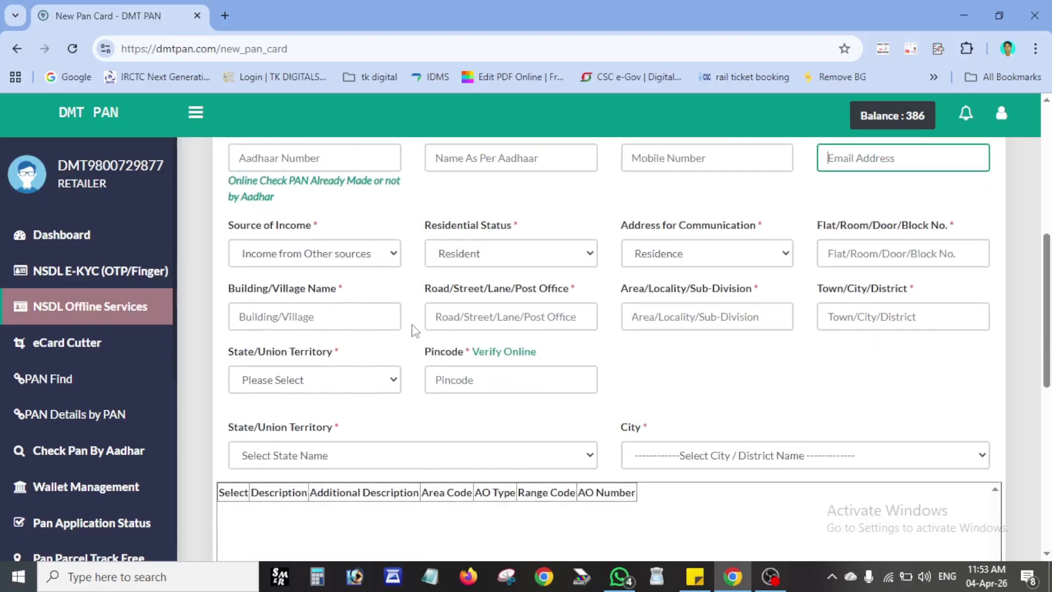
click(310, 257)
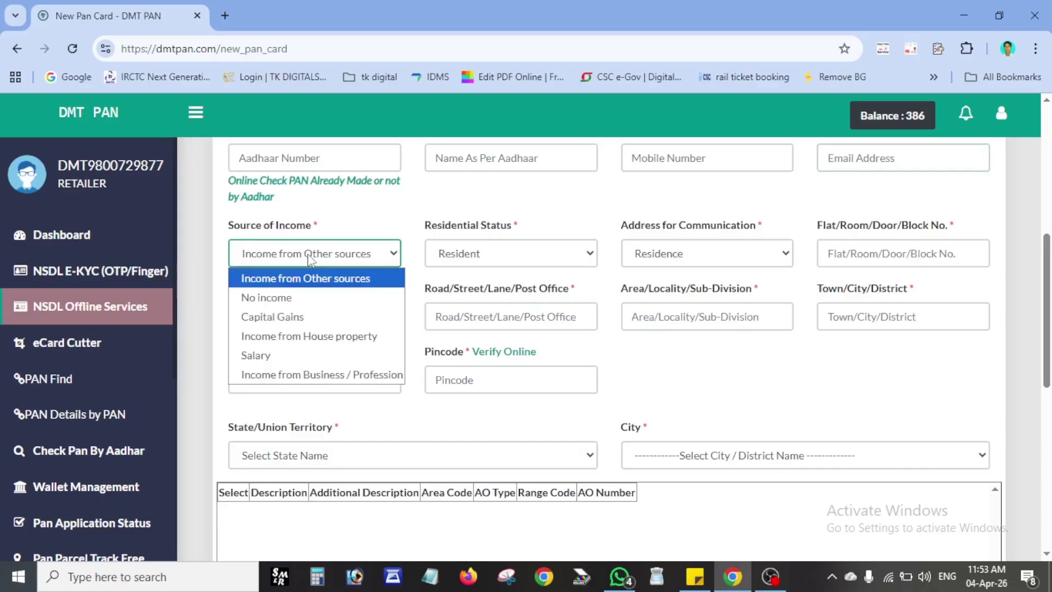
click(283, 278)
click(324, 258)
click(292, 265)
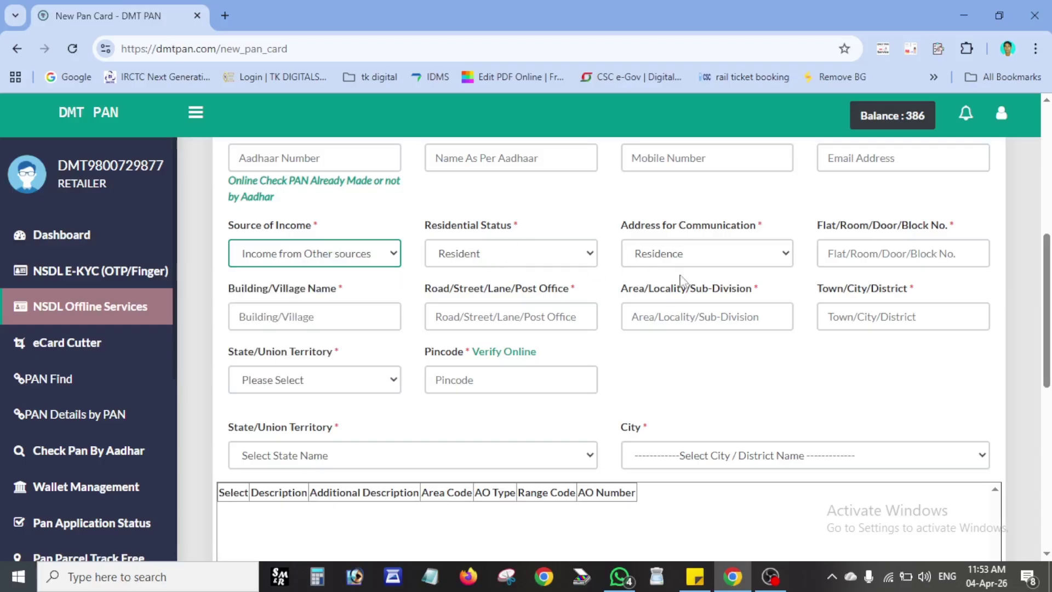
click(698, 254)
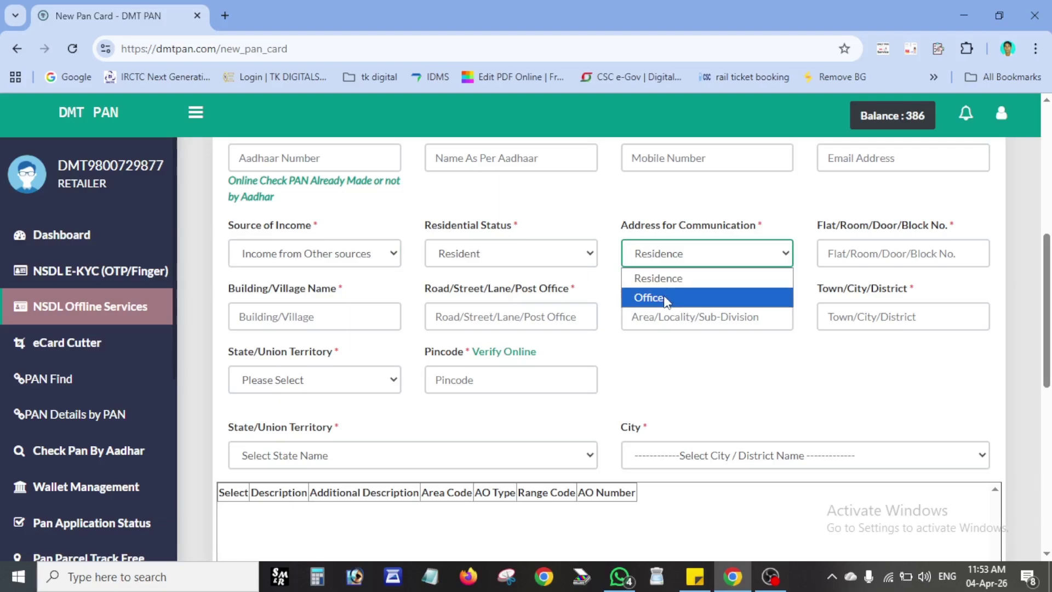
click(666, 278)
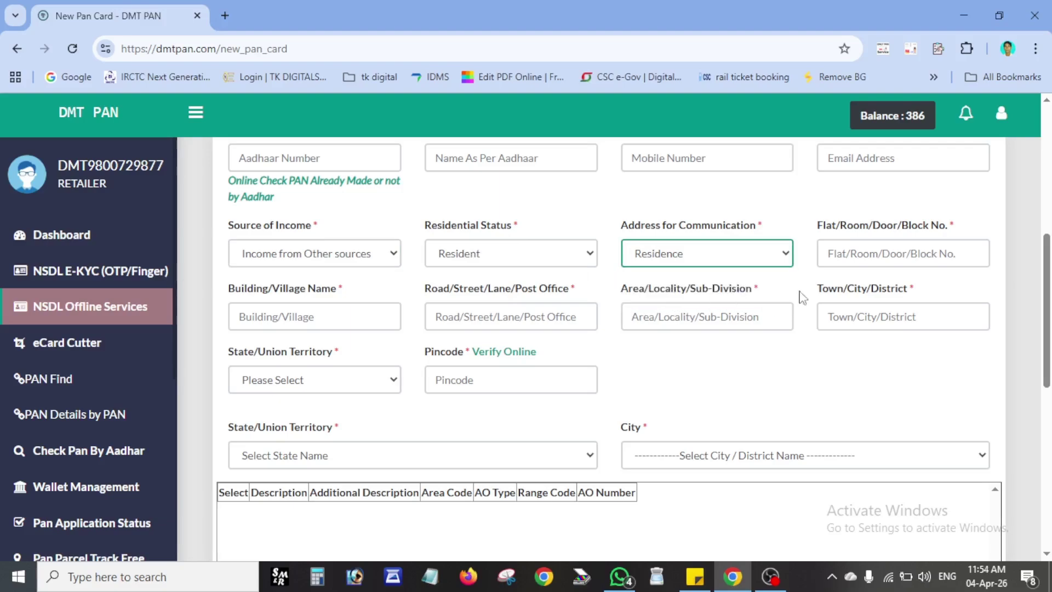
Step: Try D/O and W/O as relation prefixes in the Flat/Room/Door/Block No. field, clearing each one
click(837, 260)
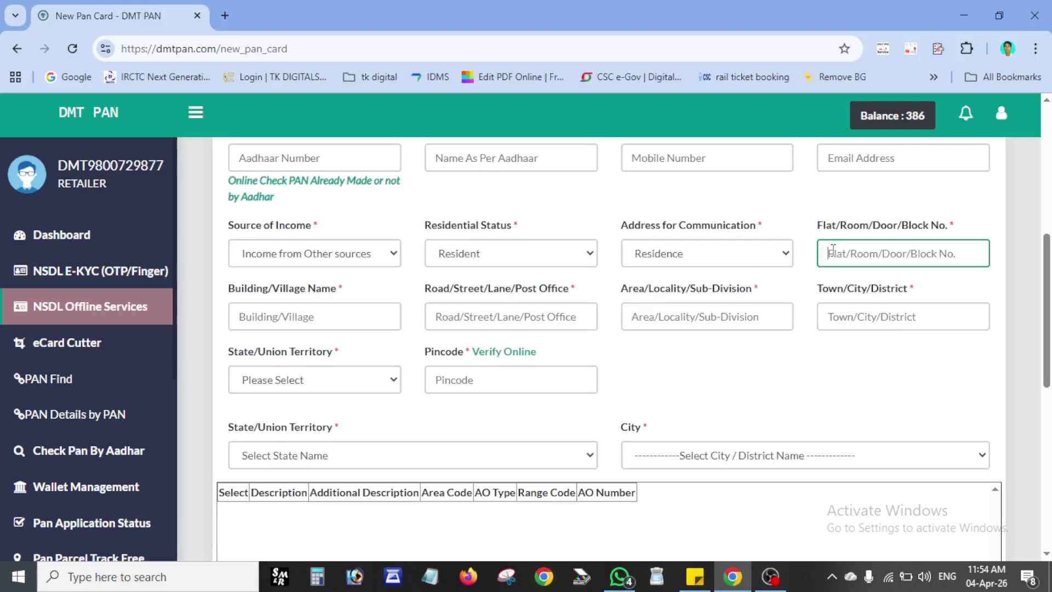
text(D/O)
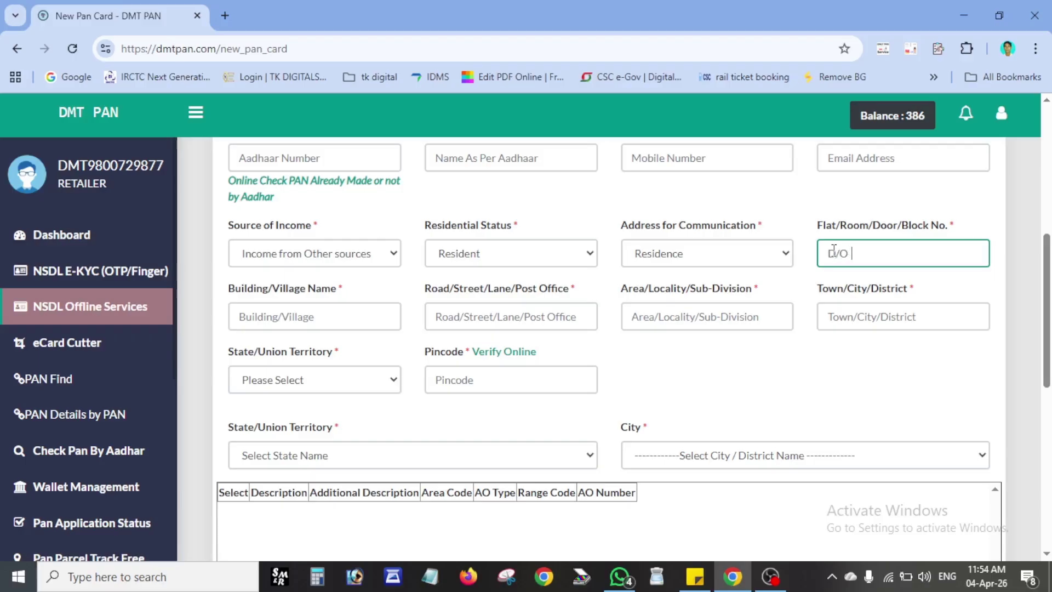
key(BackSpace)
key(BackSpace)
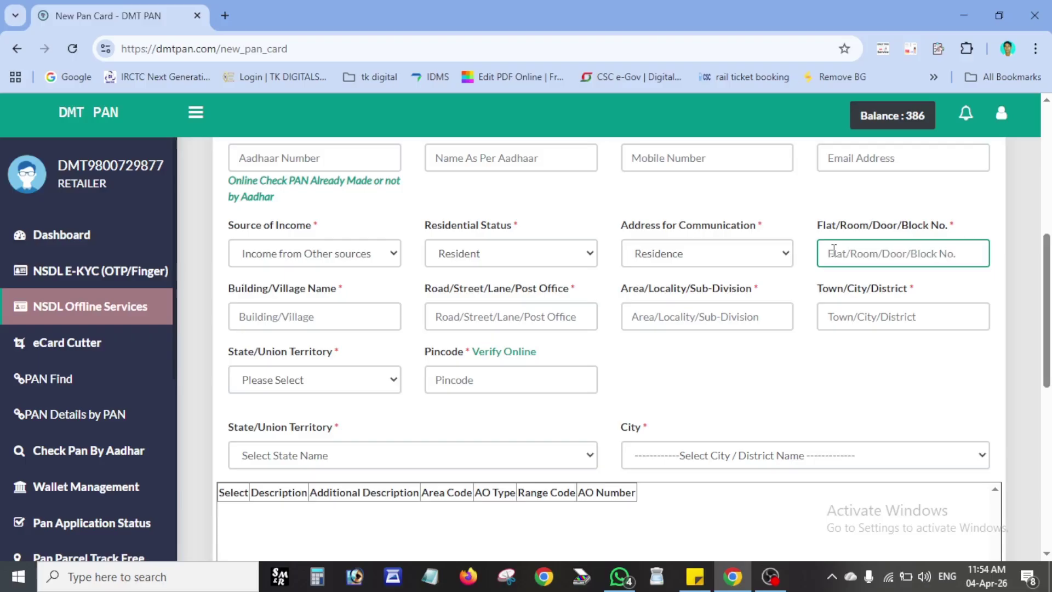
text(W/O)
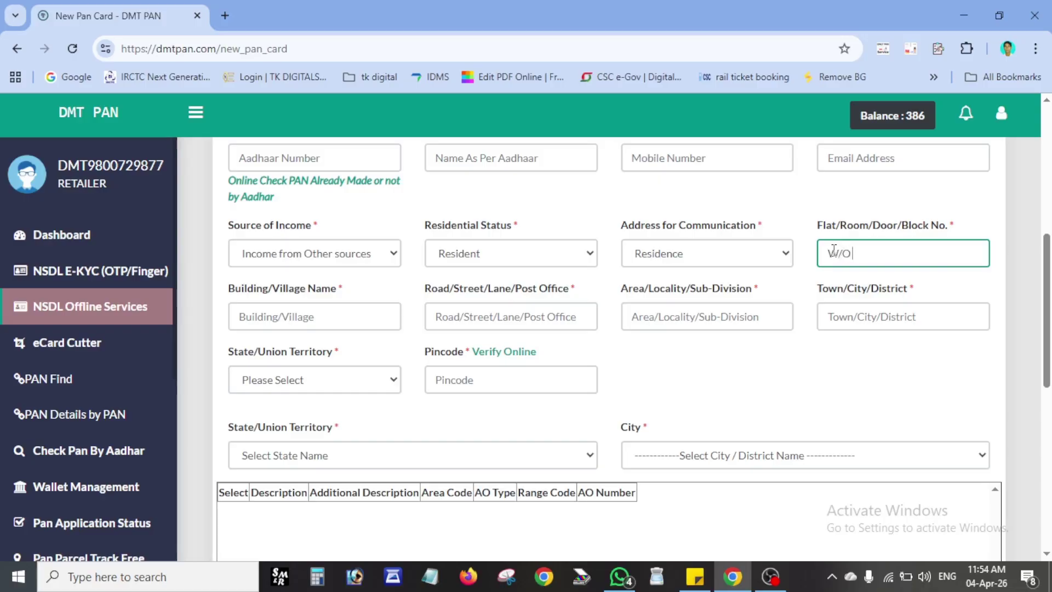
key(BackSpace)
key(BackSpace)
key(BackSpace)
Step: Enter S/O as the Flat/Room/Door/Block No. and go to the Building/Village Name field
text(S/O)
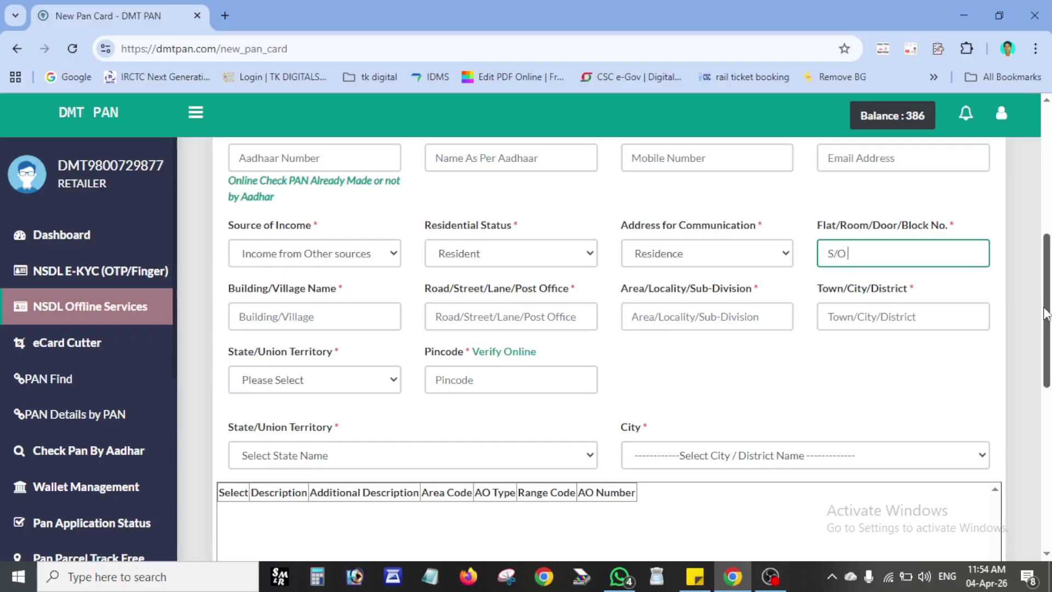
click(264, 318)
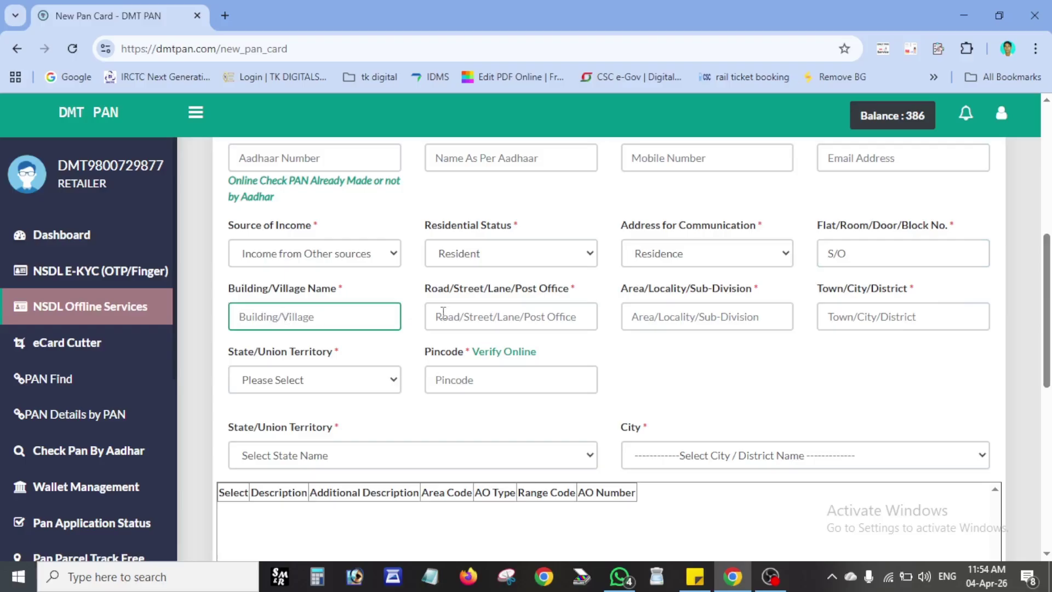
Step: Go through the road, area and town address fields, set the State/Union Territory to WEST BENGAL, and go to the Pincode field
click(465, 310)
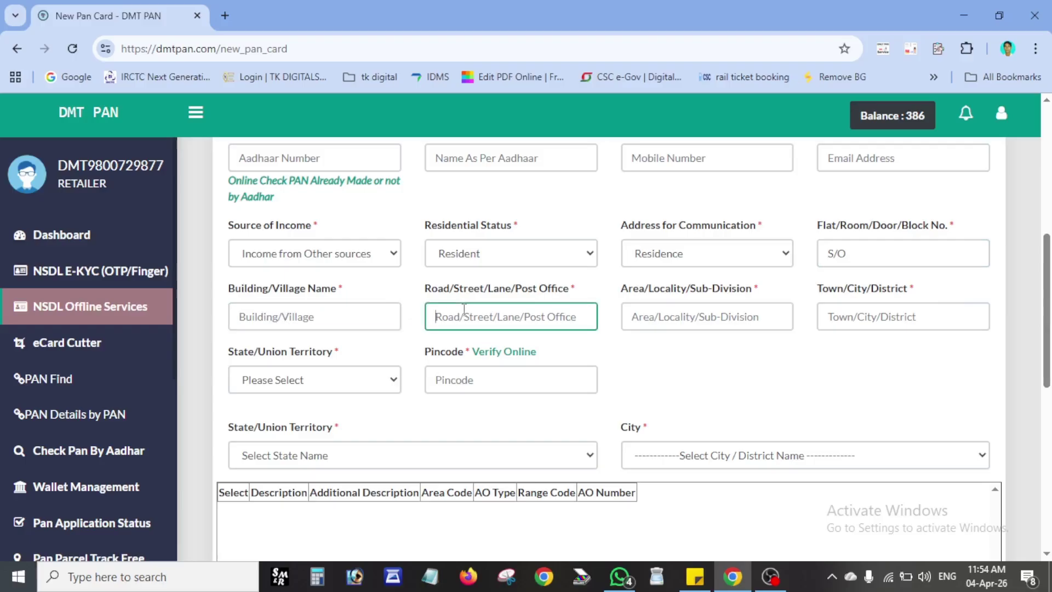
click(658, 316)
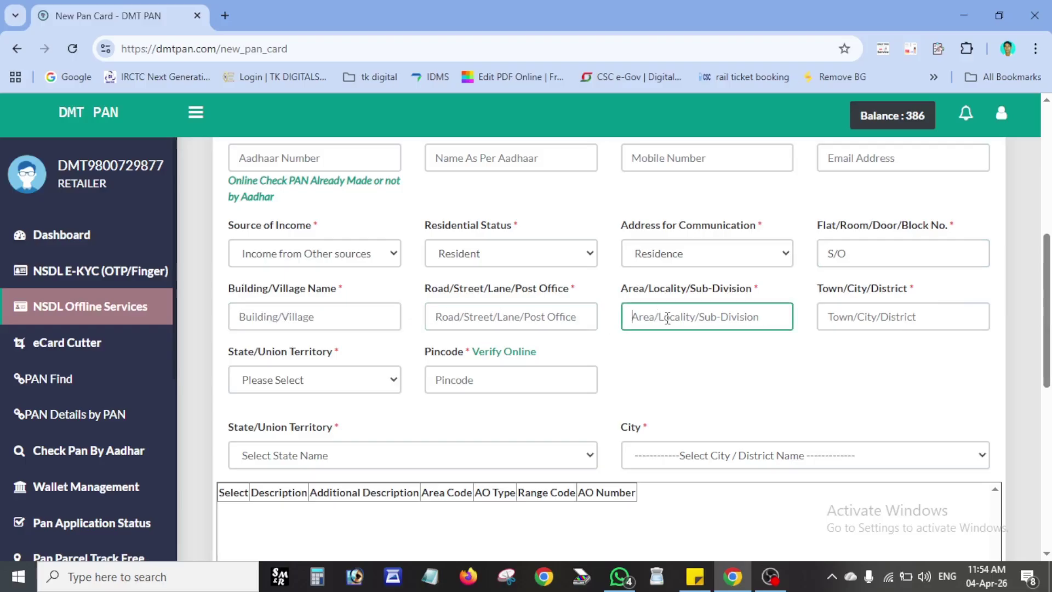
click(851, 320)
click(300, 385)
scroll(285, 301, down, 5)
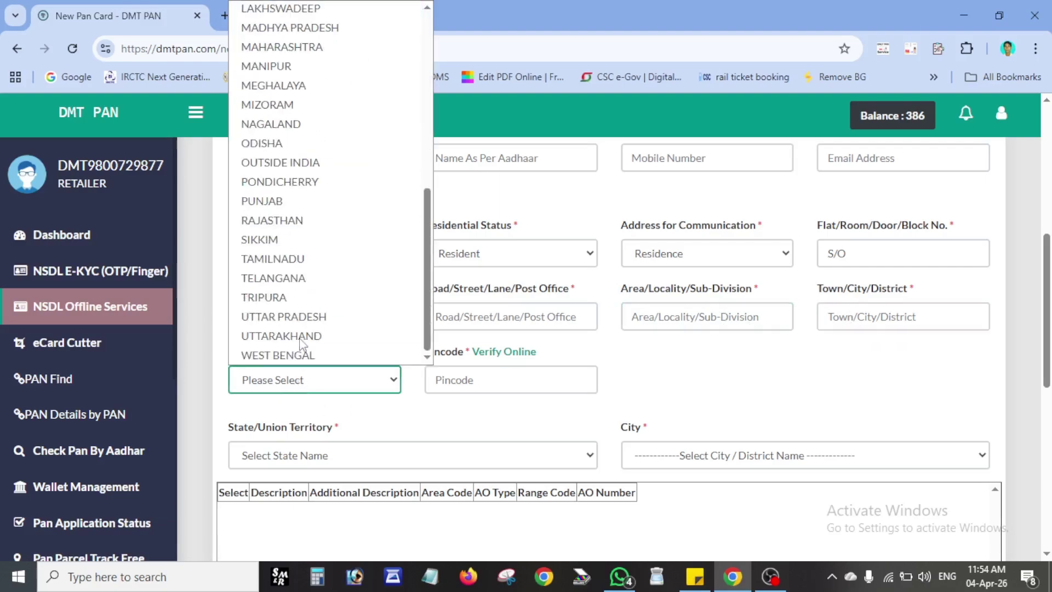
click(291, 355)
click(436, 380)
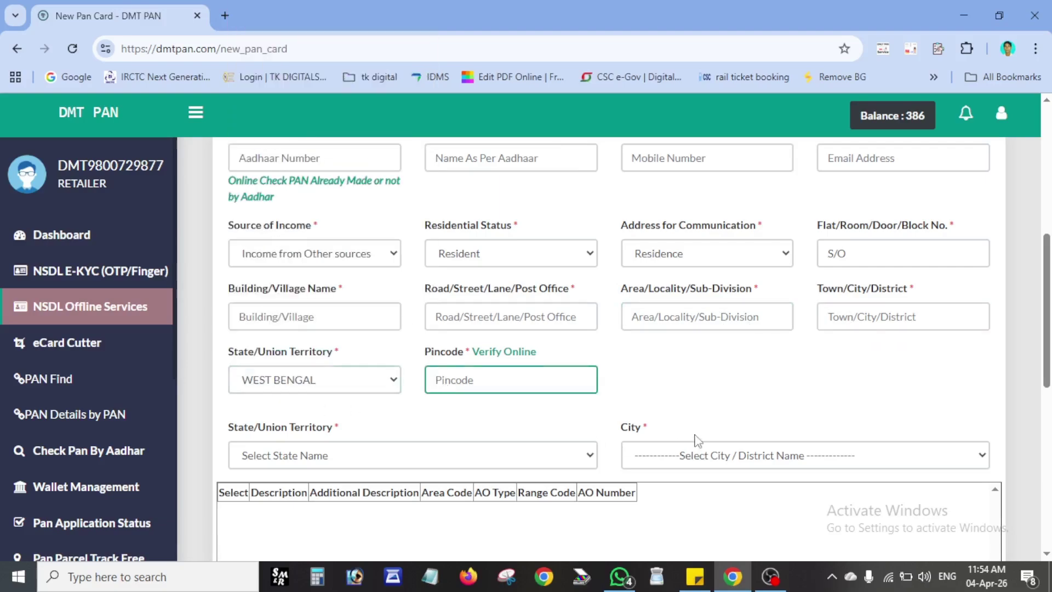
Step: Look up the AO code for state WEST BENGAL and city MALDA, and select WARD 3(1) MALDA
scroll(287, 321, down, 3)
click(282, 307)
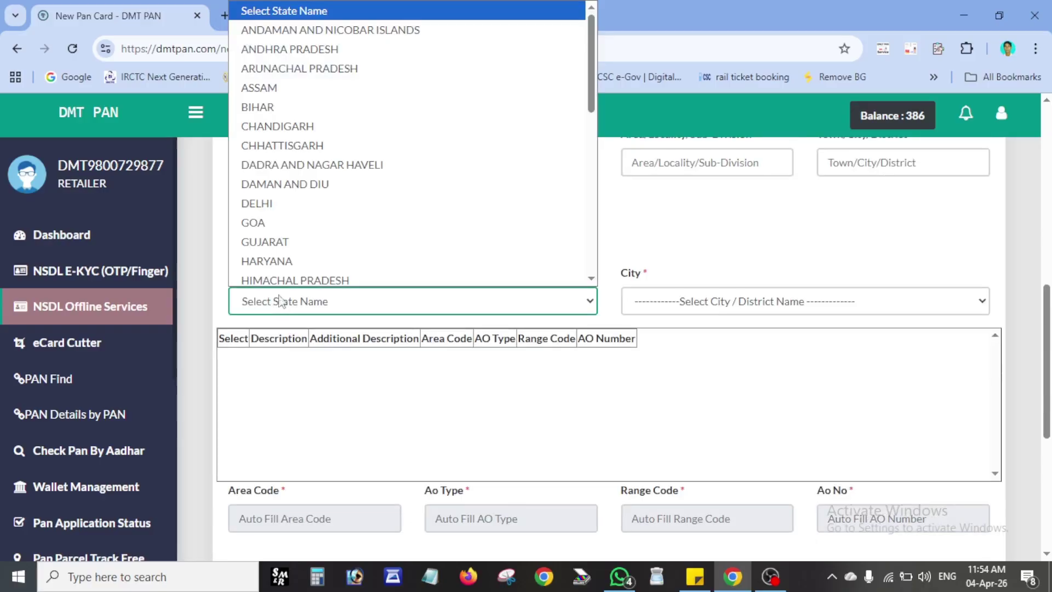
scroll(291, 263, down, 5)
click(290, 276)
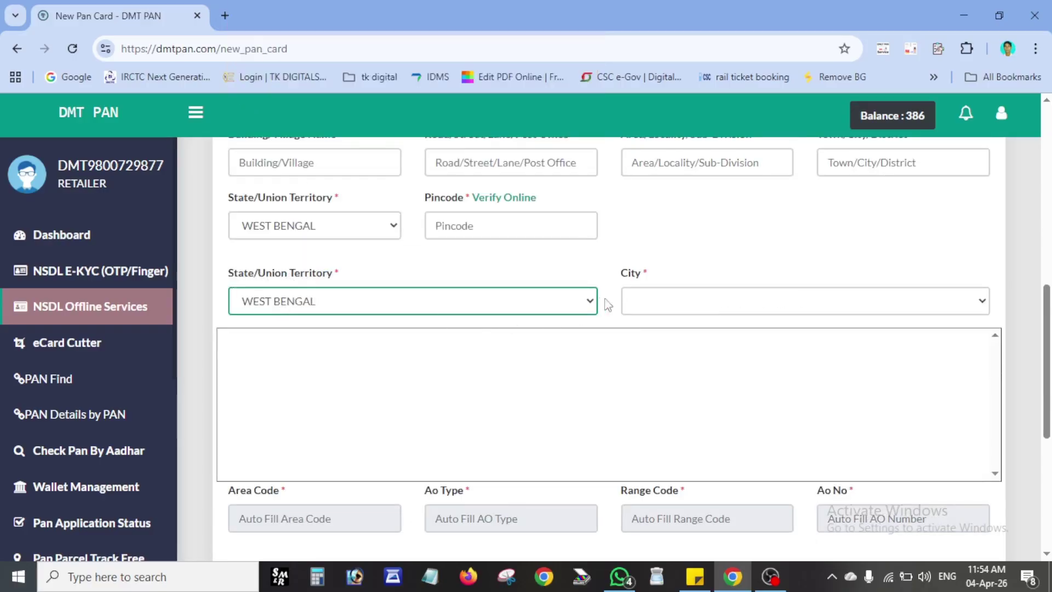
click(641, 301)
key(Down)
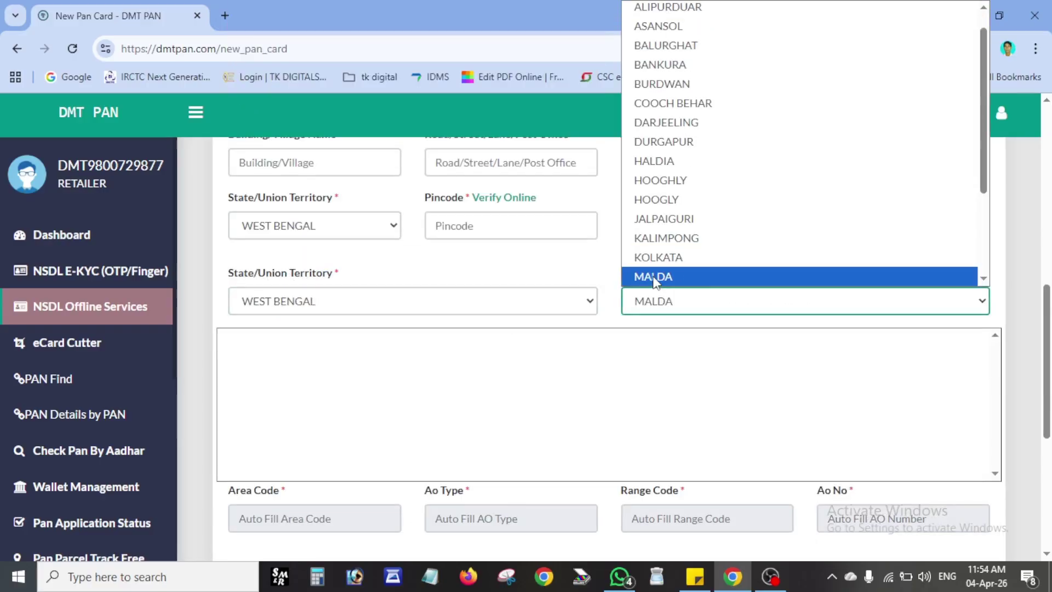
click(654, 278)
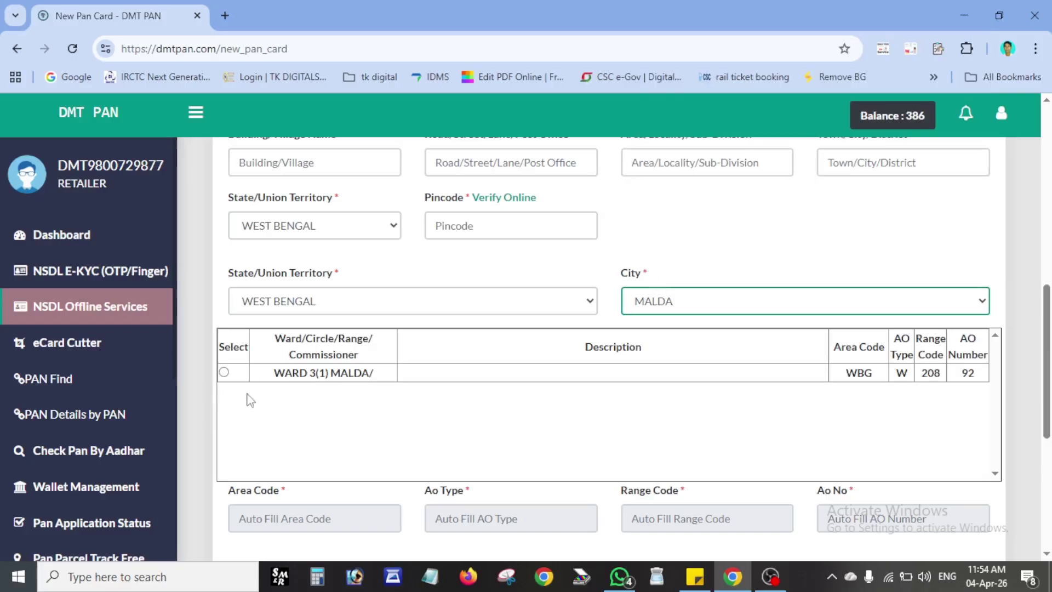
click(224, 373)
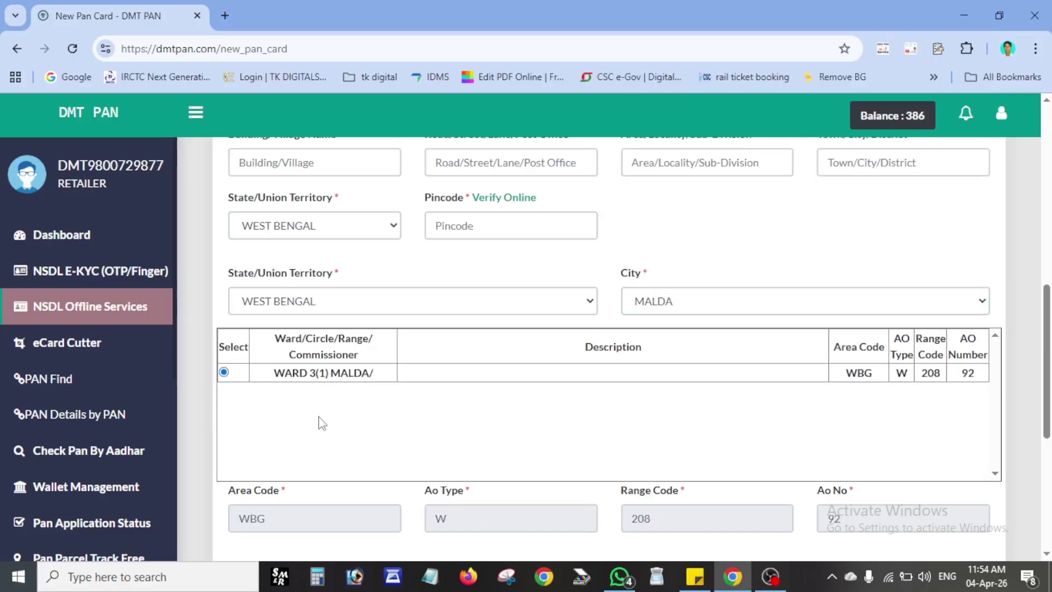
Step: Set the Proof of DOB to Elector's photo identity card
scroll(321, 424, down, 3)
scroll(515, 406, down, 3)
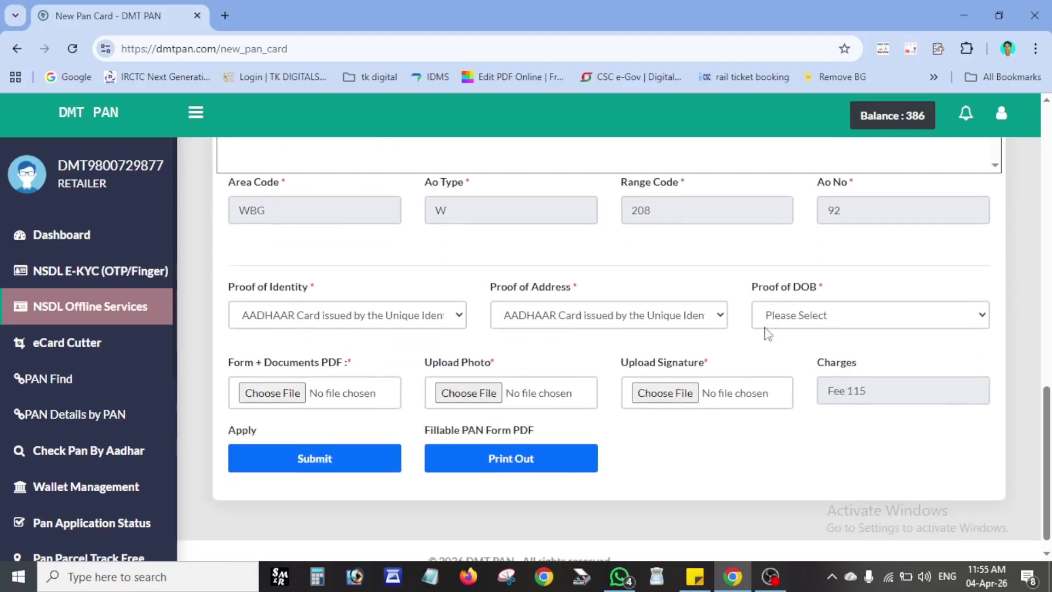
click(789, 327)
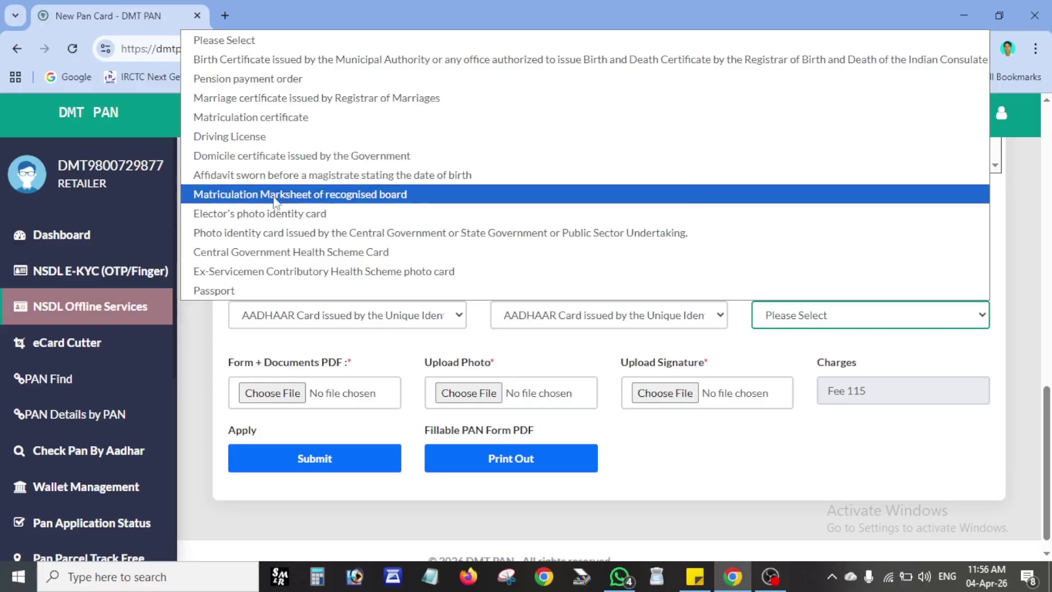
click(255, 214)
click(784, 354)
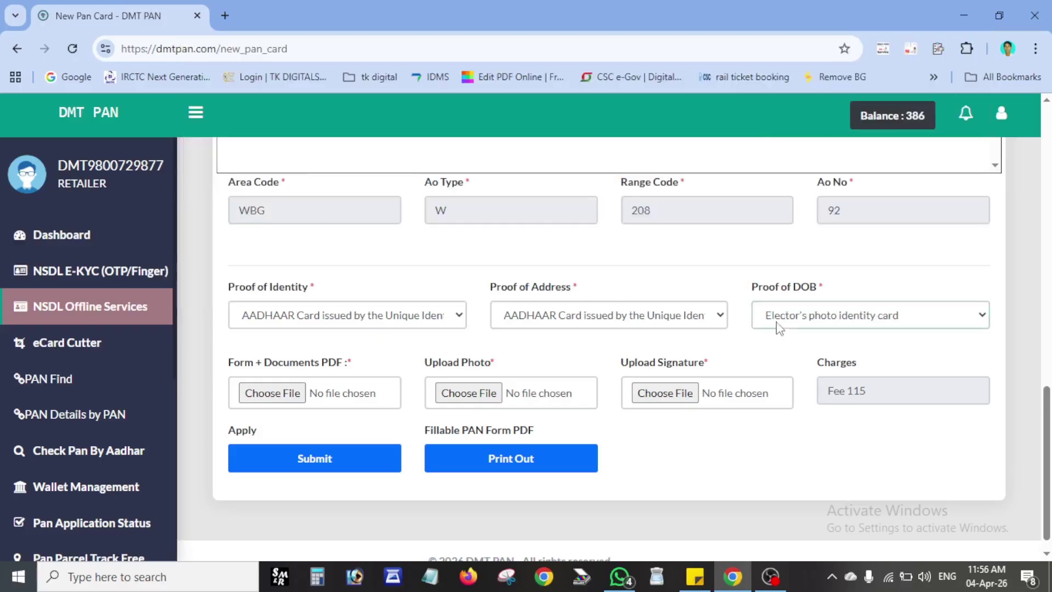
Step: Choose the ppp image as the applicant's photo and enlarge its crop frame to the full image height
scroll(780, 357, down, 1)
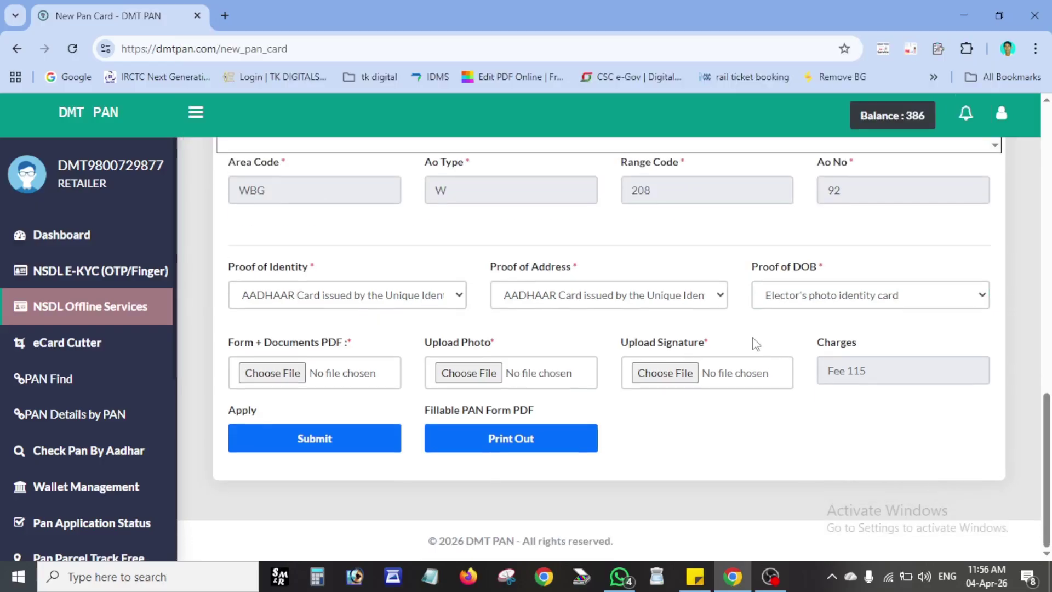
click(475, 375)
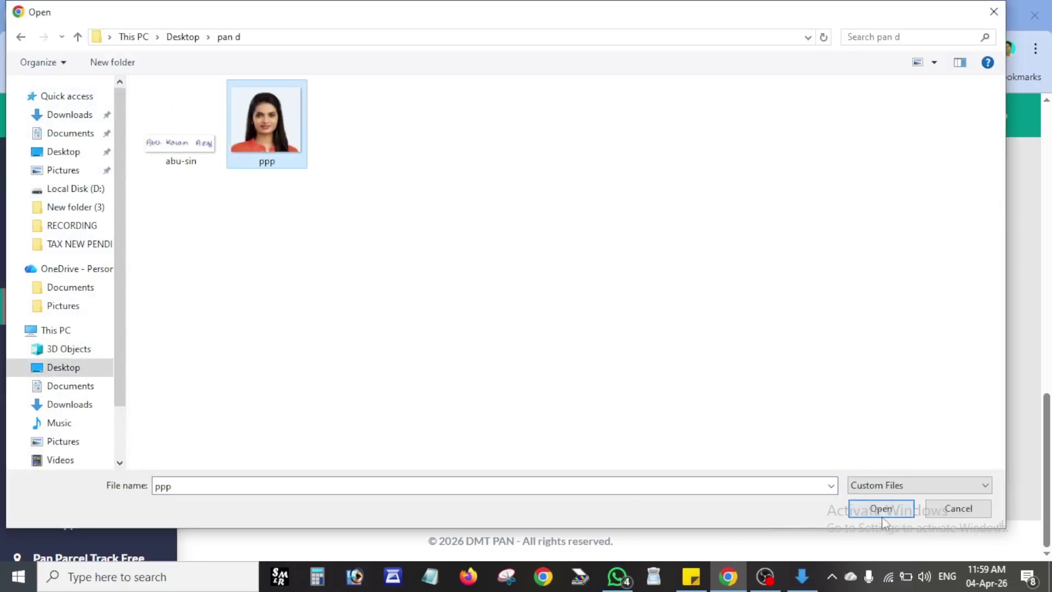
click(881, 509)
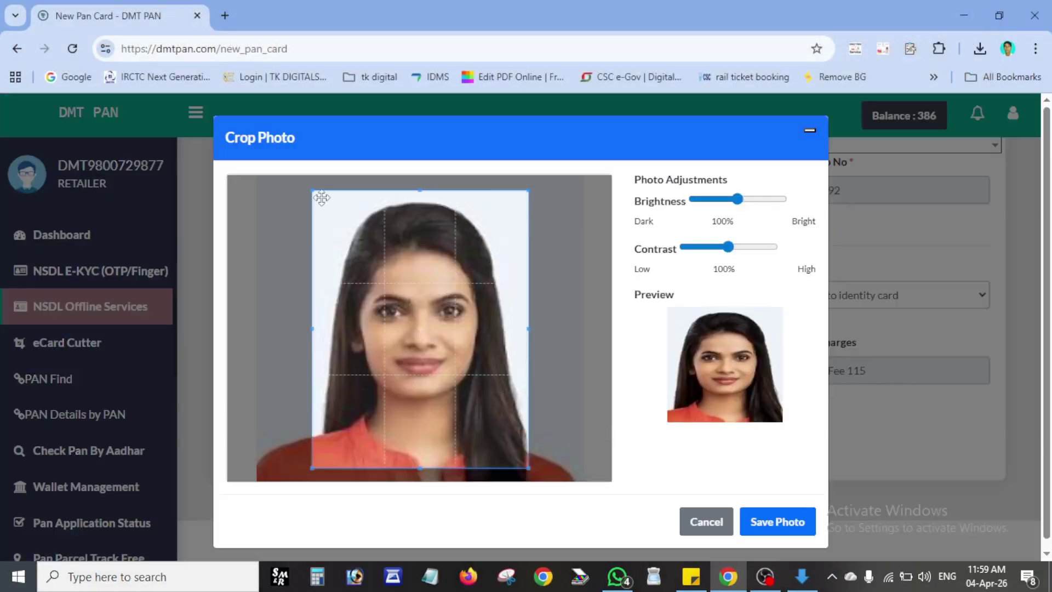
drag(303, 184, 261, 176)
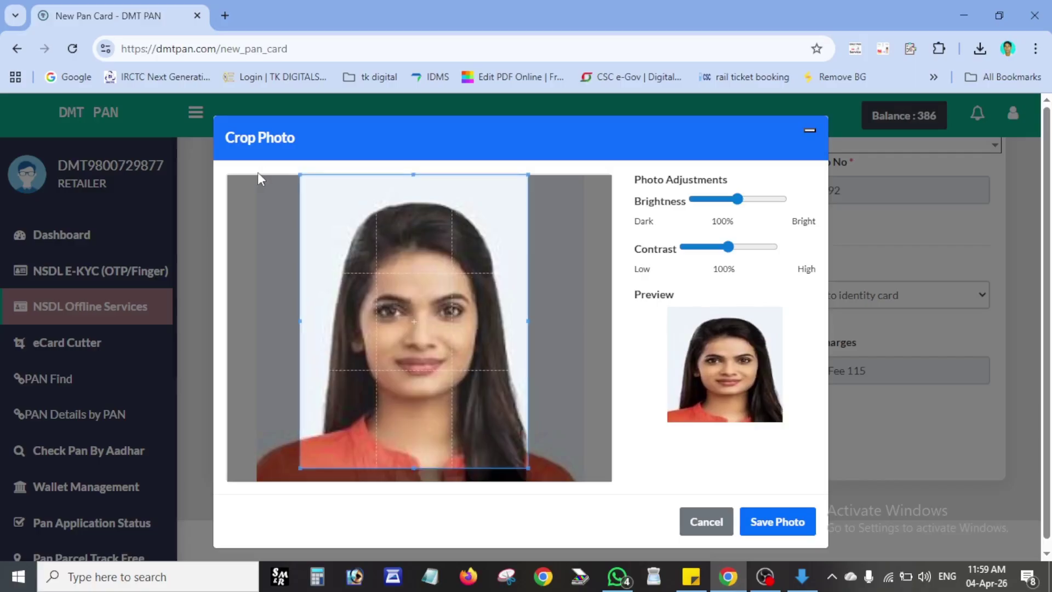
drag(528, 469, 542, 485)
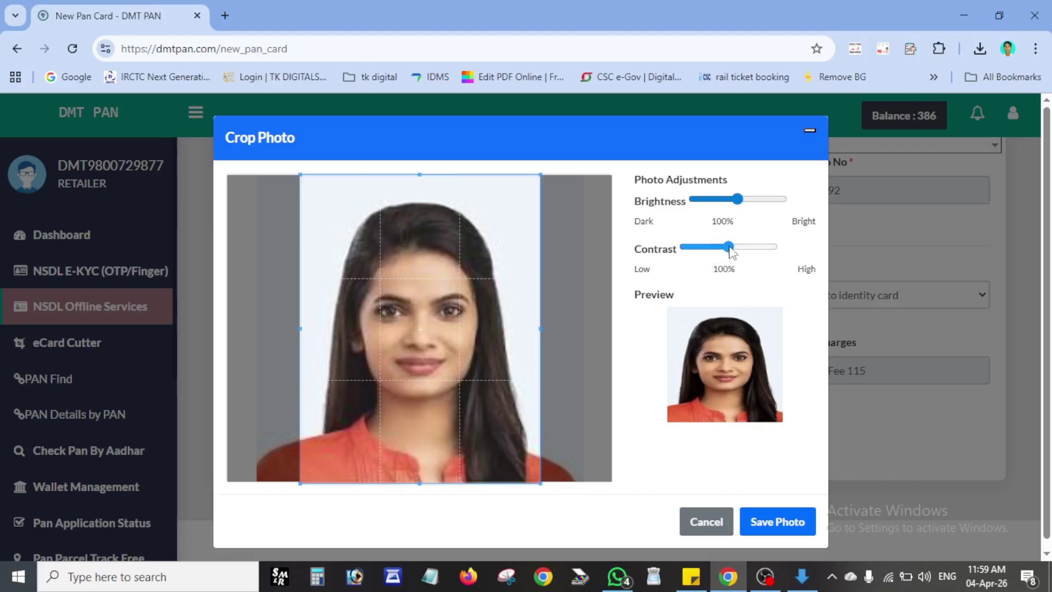
Step: Set the photo's contrast to 85% and its brightness to 114%, and save the photo
drag(730, 247, 684, 248)
drag(707, 252, 726, 253)
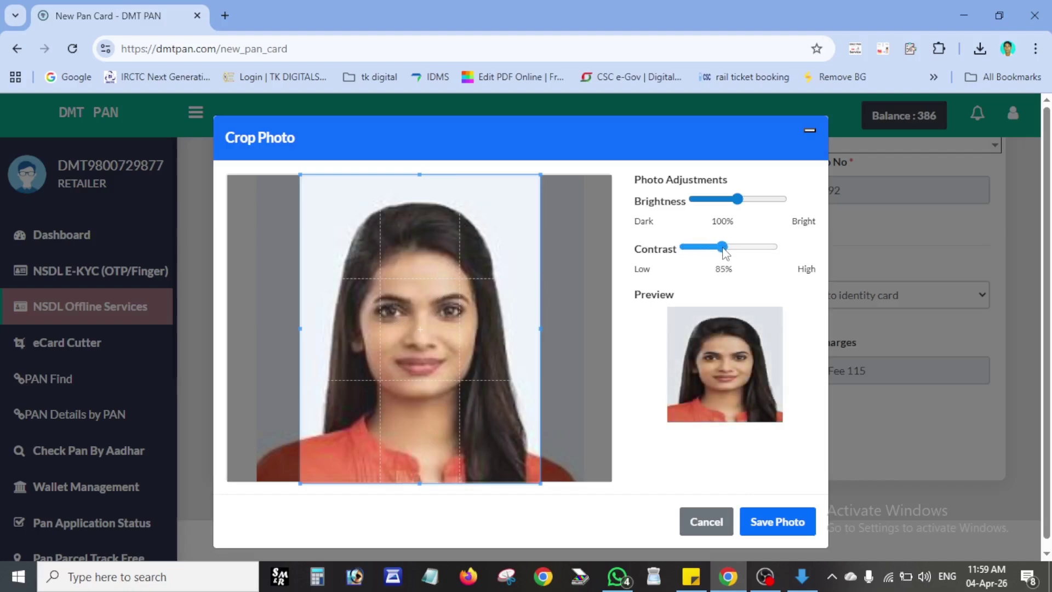
mouse_move(737, 200)
mouse_down()
mouse_move(727, 200)
mouse_move(746, 204)
mouse_up()
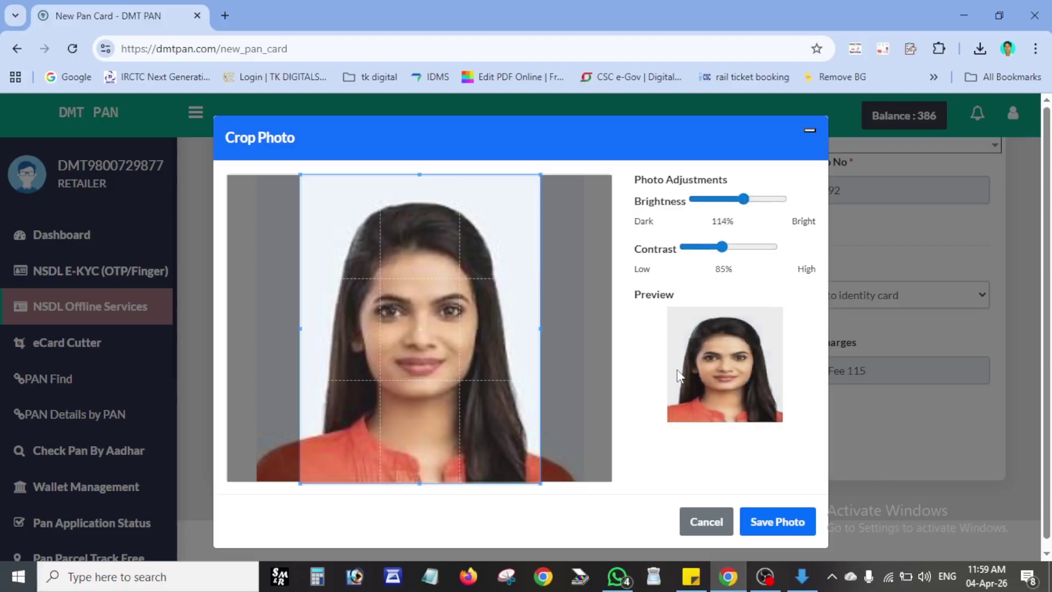
click(778, 521)
click(795, 521)
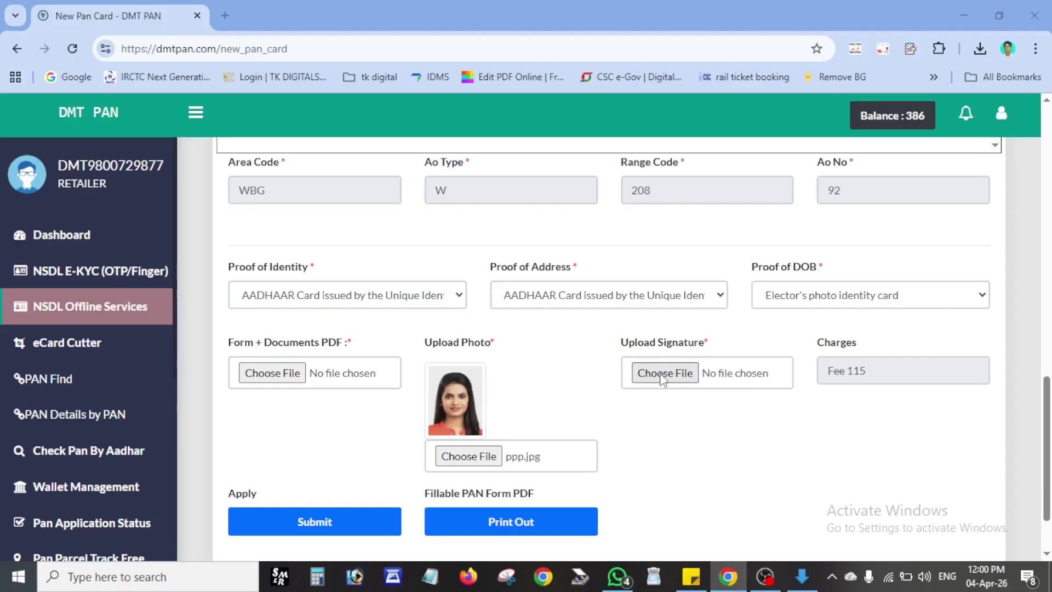
Step: Choose the signature image from the pan d folder and widen its crop frame to cover the whole signature
click(660, 374)
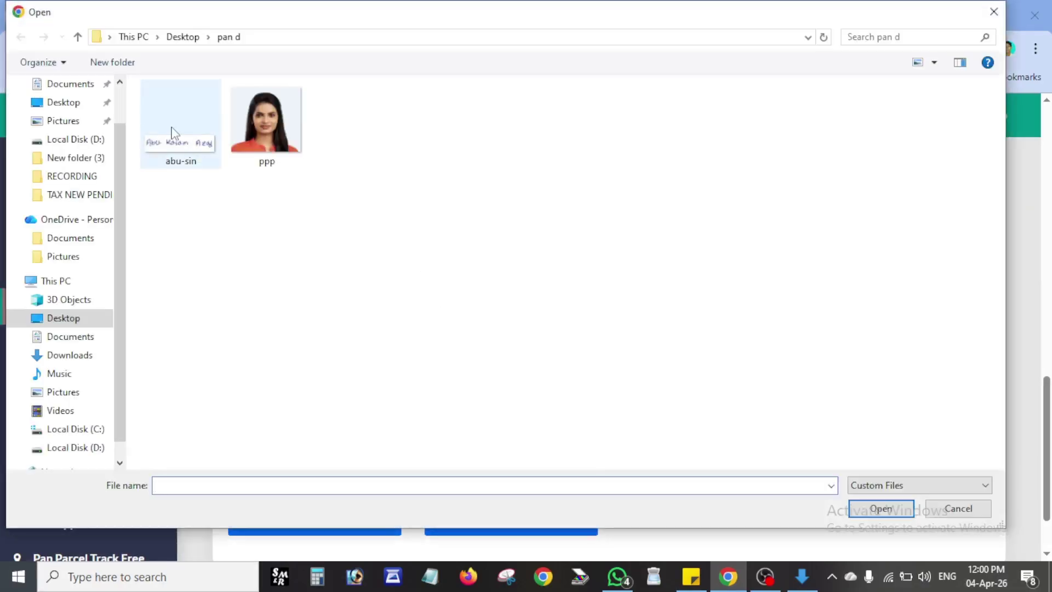
click(172, 144)
click(858, 508)
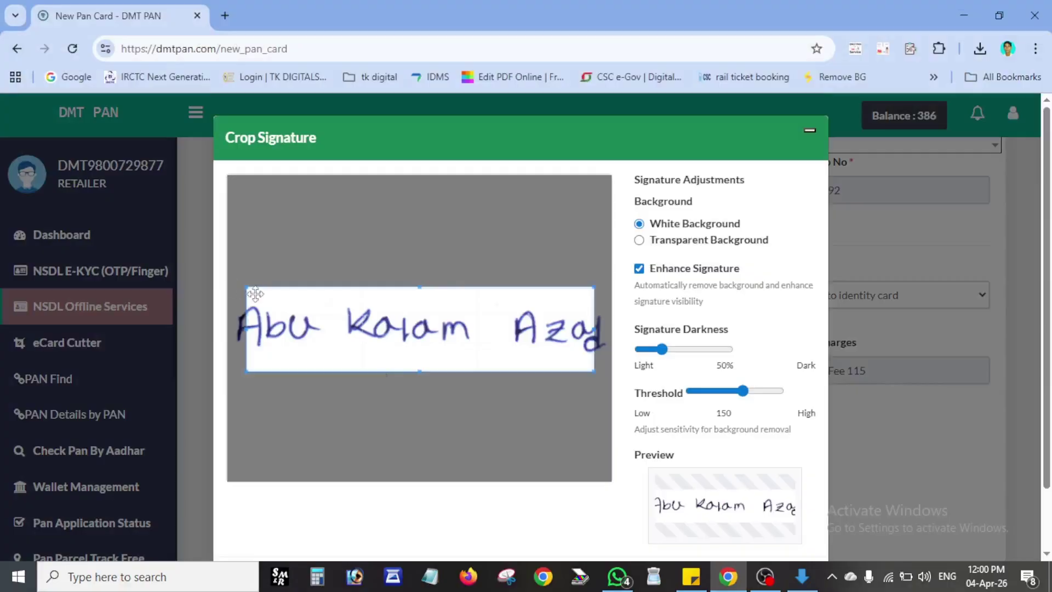
drag(246, 287, 227, 288)
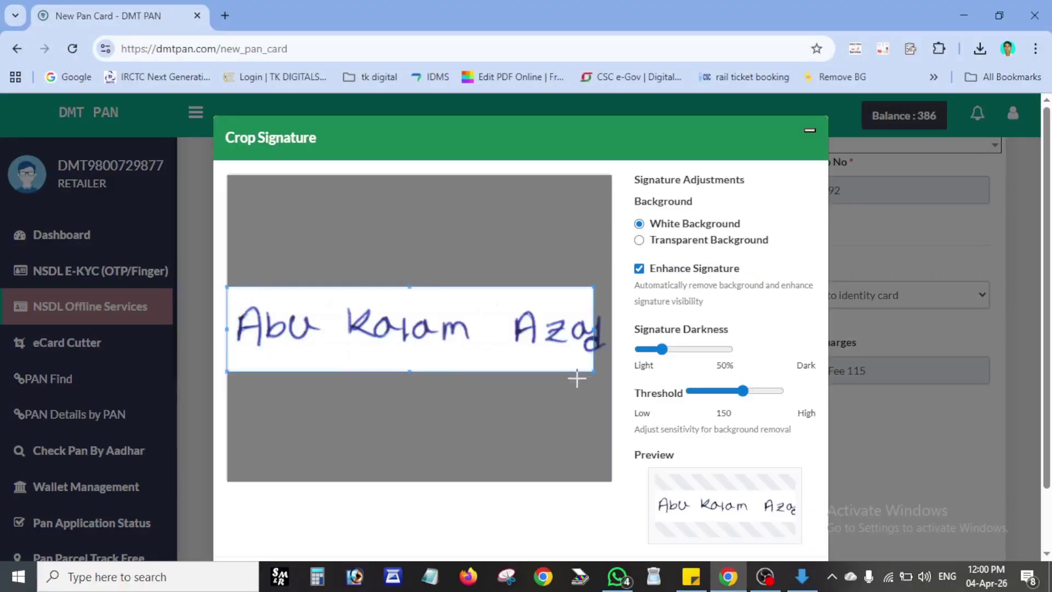
mouse_move(596, 376)
mouse_down()
mouse_move(616, 378)
mouse_move(615, 388)
mouse_up()
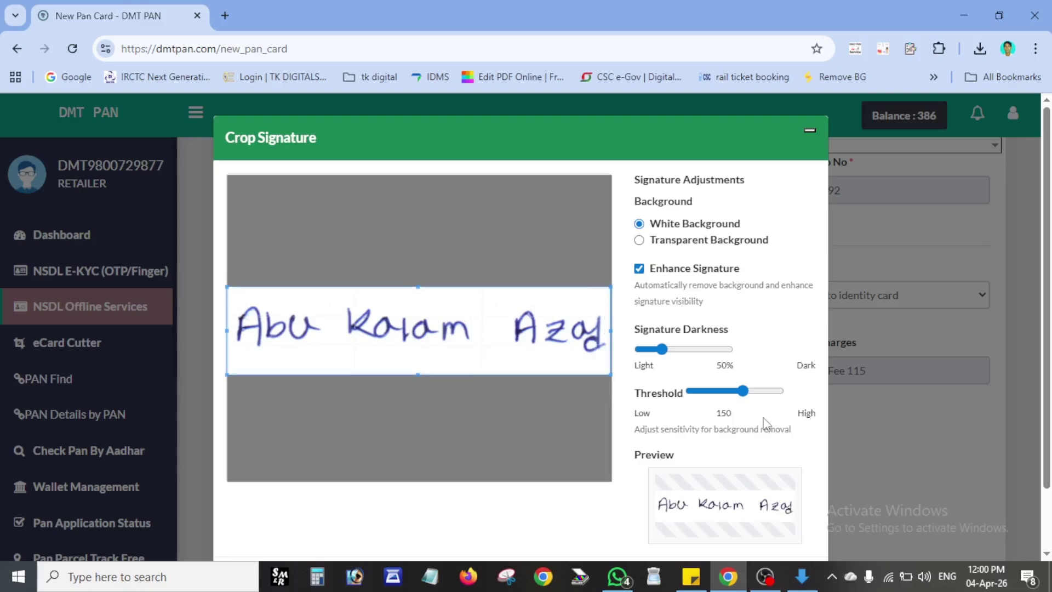
Step: Give the signature a transparent background with a threshold of 241, and save it
scroll(766, 422, down, 2)
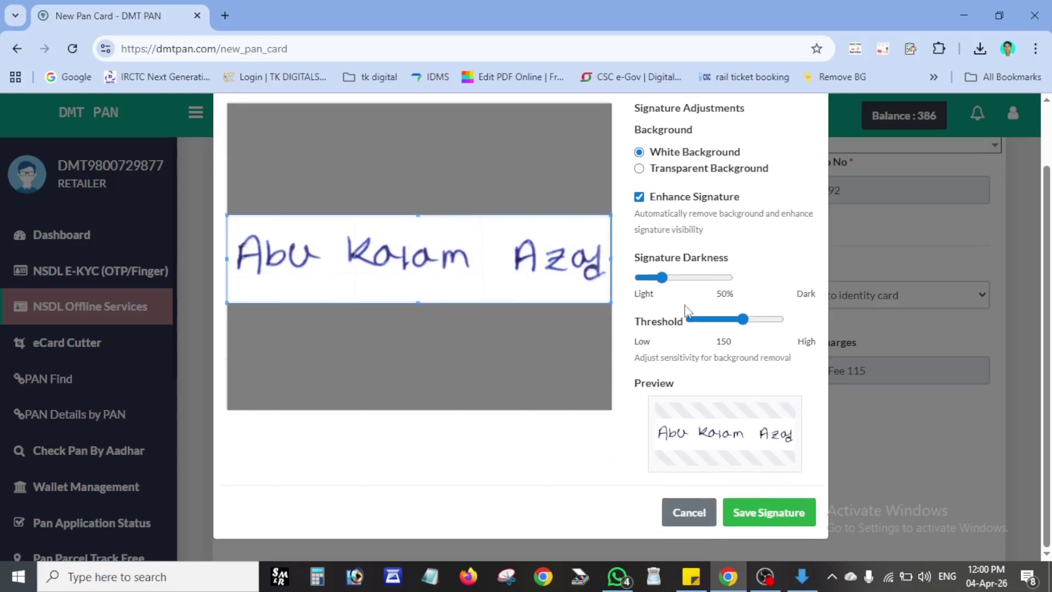
click(640, 168)
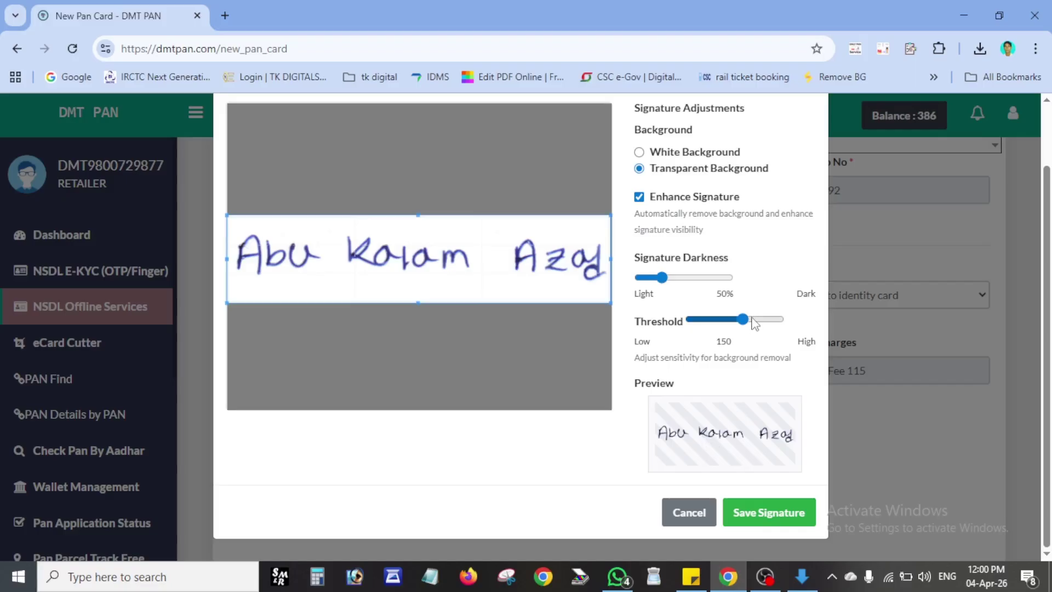
drag(744, 319, 776, 325)
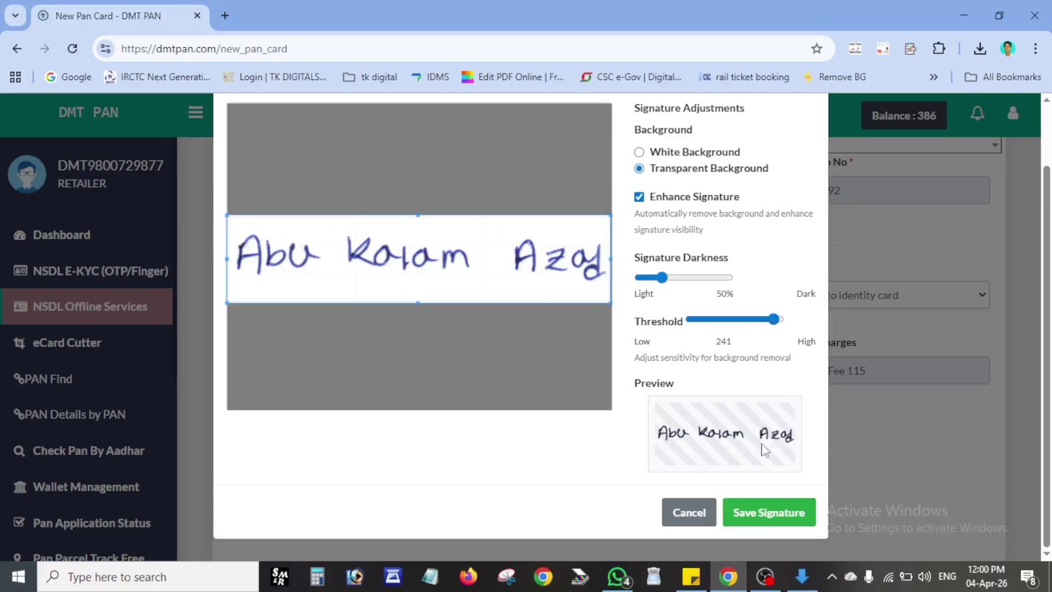
click(763, 517)
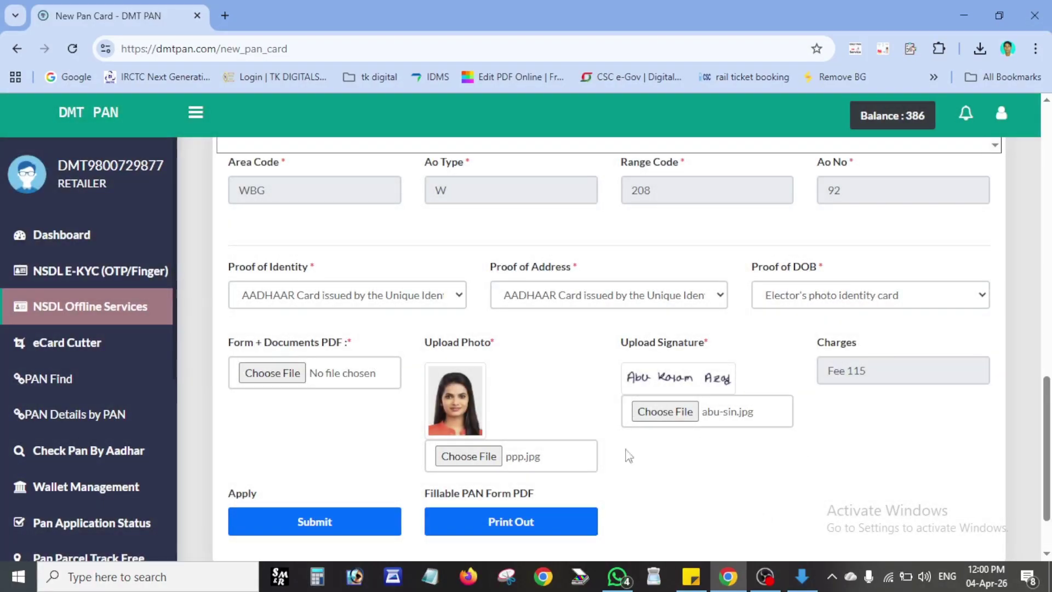
Step: Print out the fillable PAN form PDF
click(491, 535)
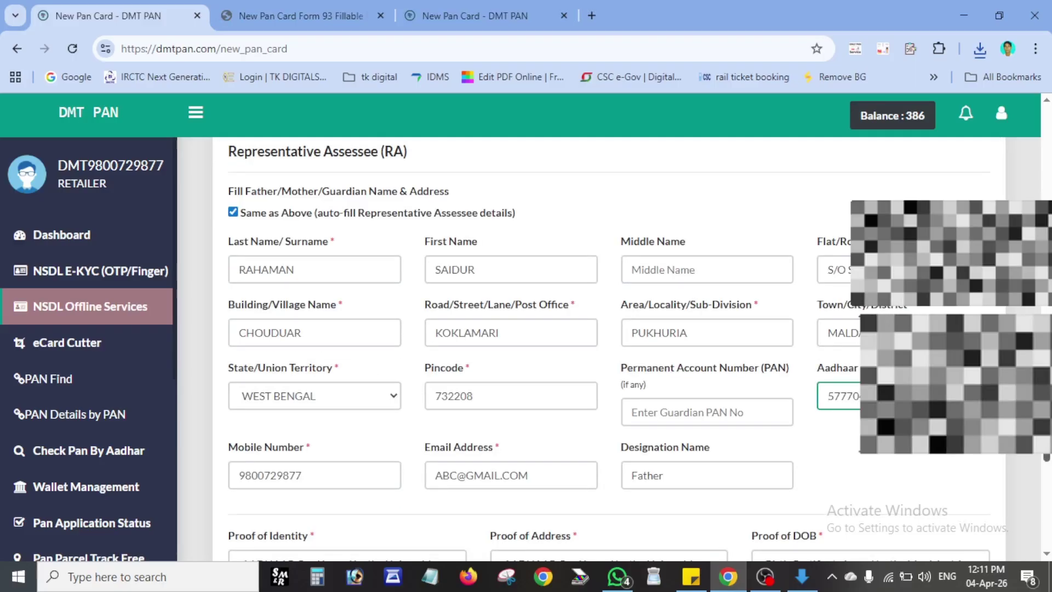
Step: Submit the completed application and return to the List Of Pan Card page without printing the acknowledgement receipt
scroll(740, 432, down, 6)
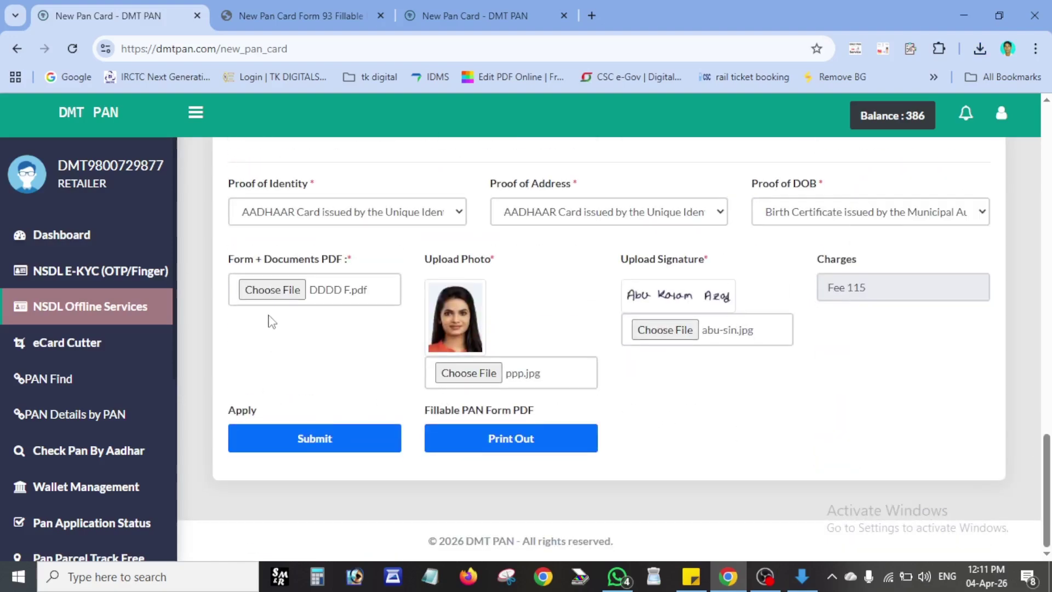
click(268, 443)
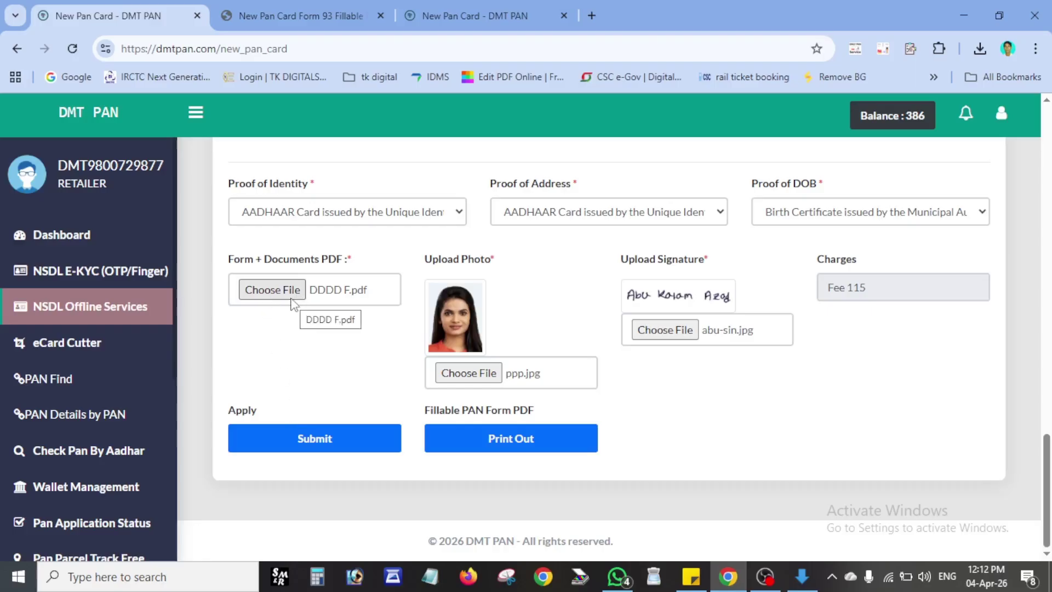
click(302, 438)
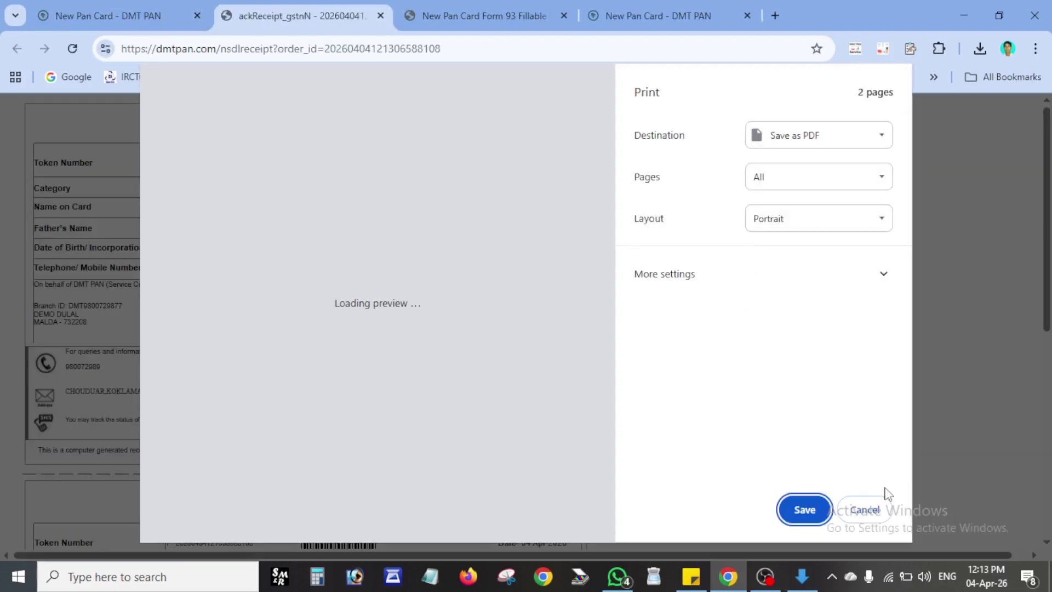
click(865, 507)
key(ctrl+1)
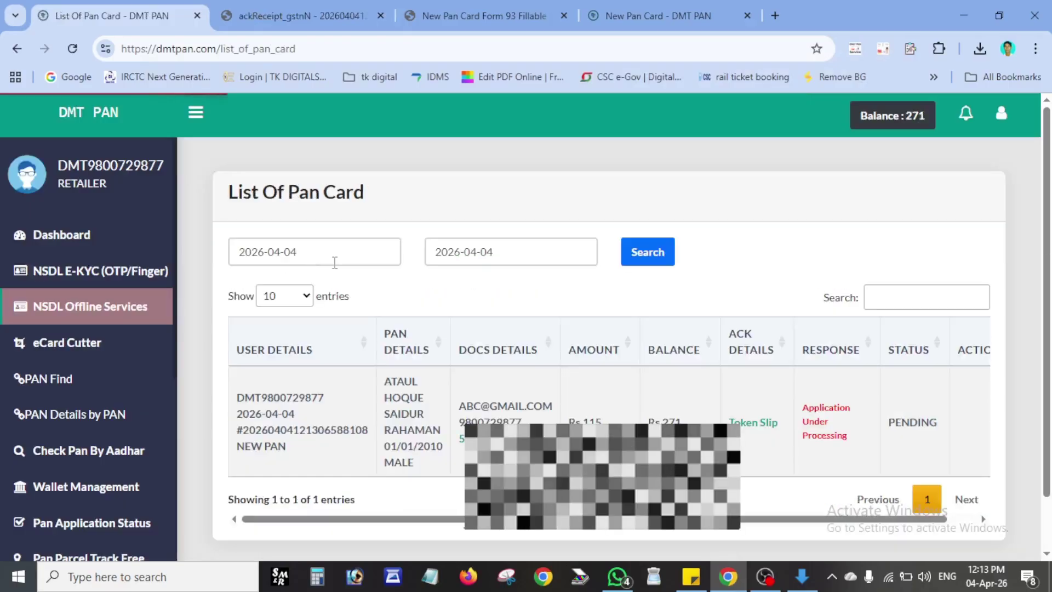